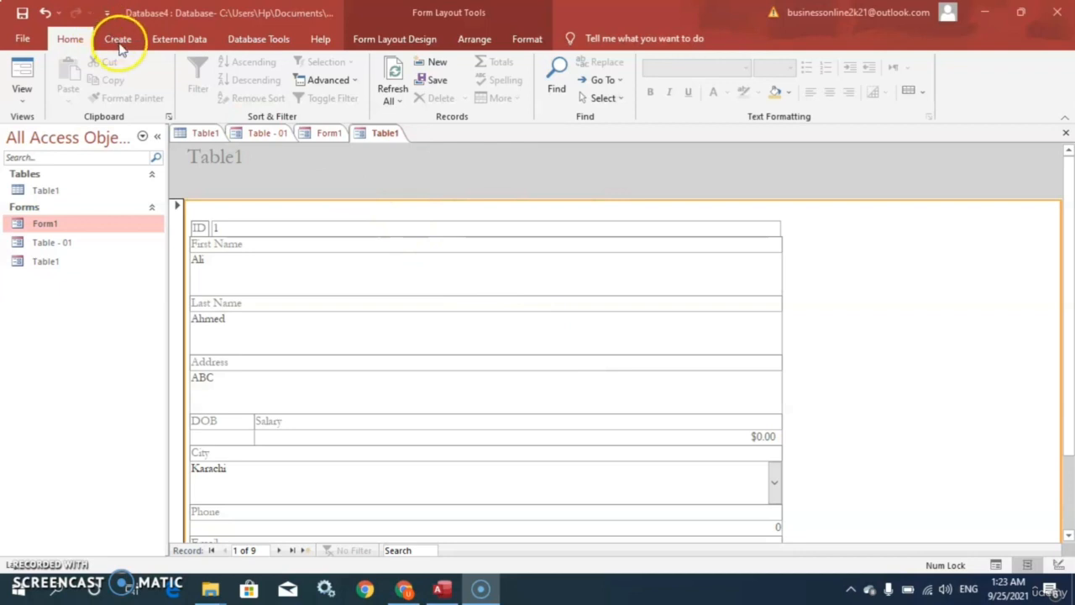
- Create a basic report from the Table1 data
{"action": "left_click", "coordinate": [119, 40]}
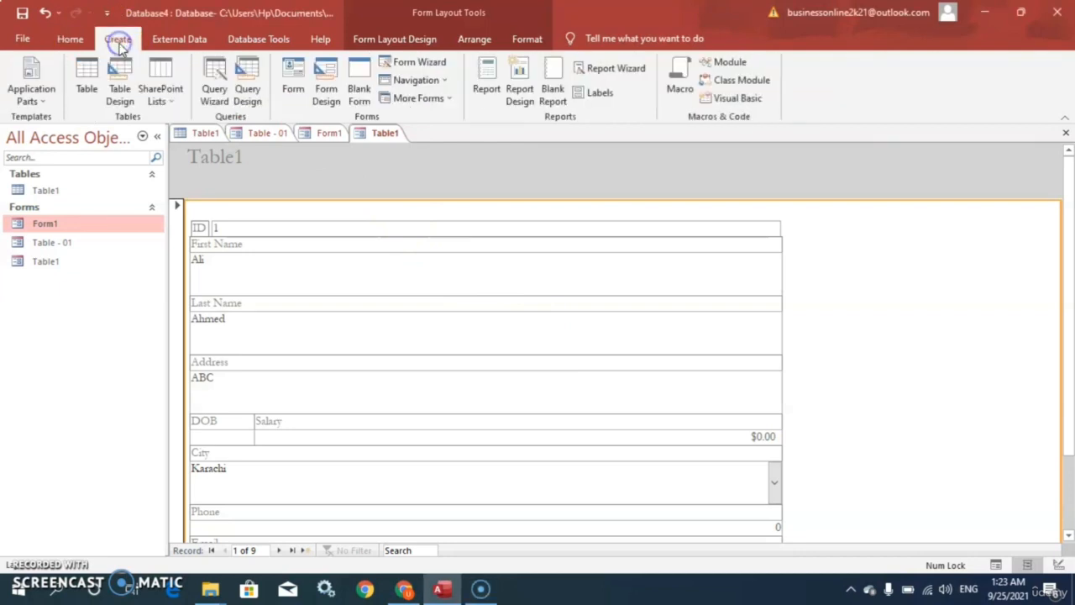
{"action": "left_click", "coordinate": [490, 91]}
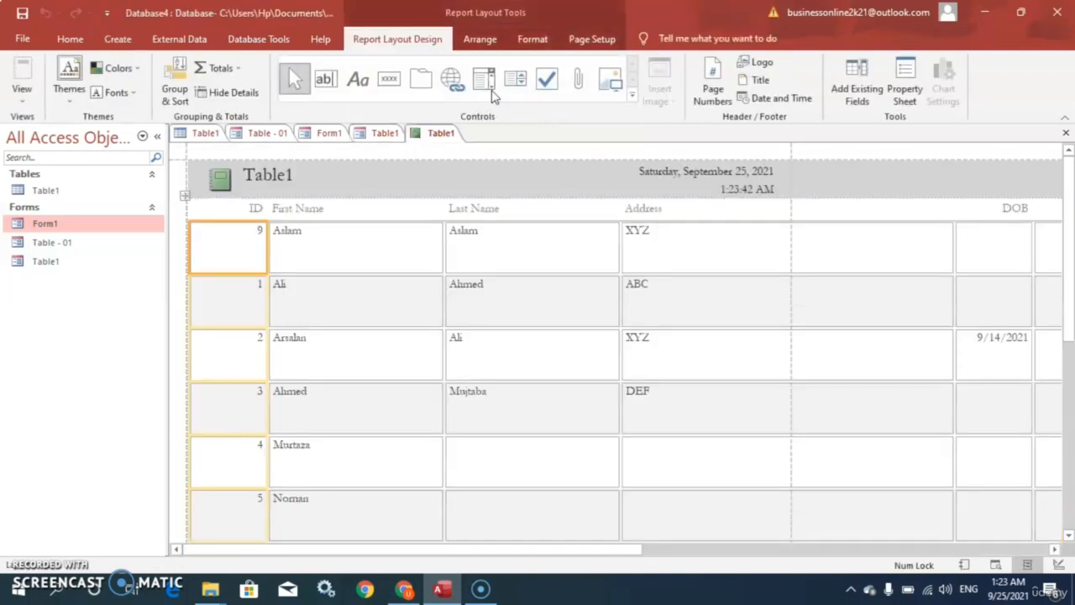
{"action": "left_click", "coordinate": [654, 296]}
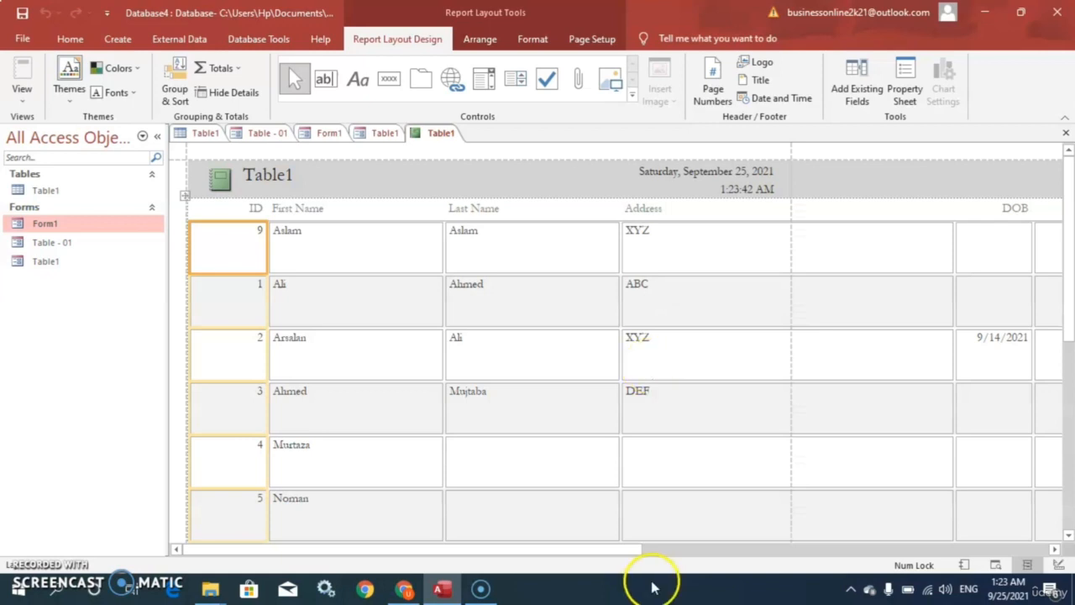
{"action": "left_click", "coordinate": [21, 101]}
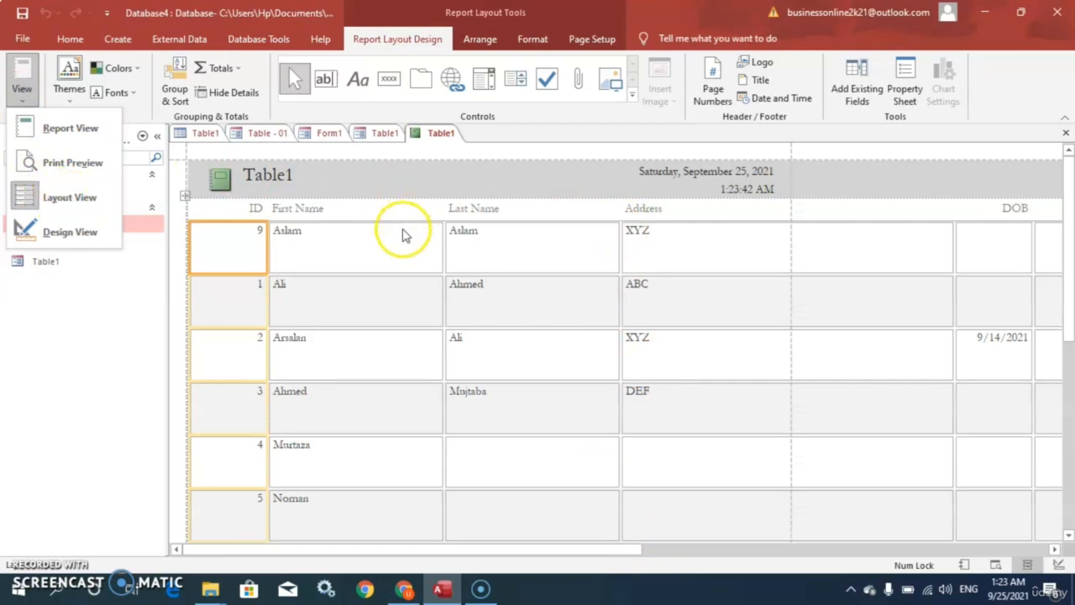
{"action": "left_click", "coordinate": [453, 254]}
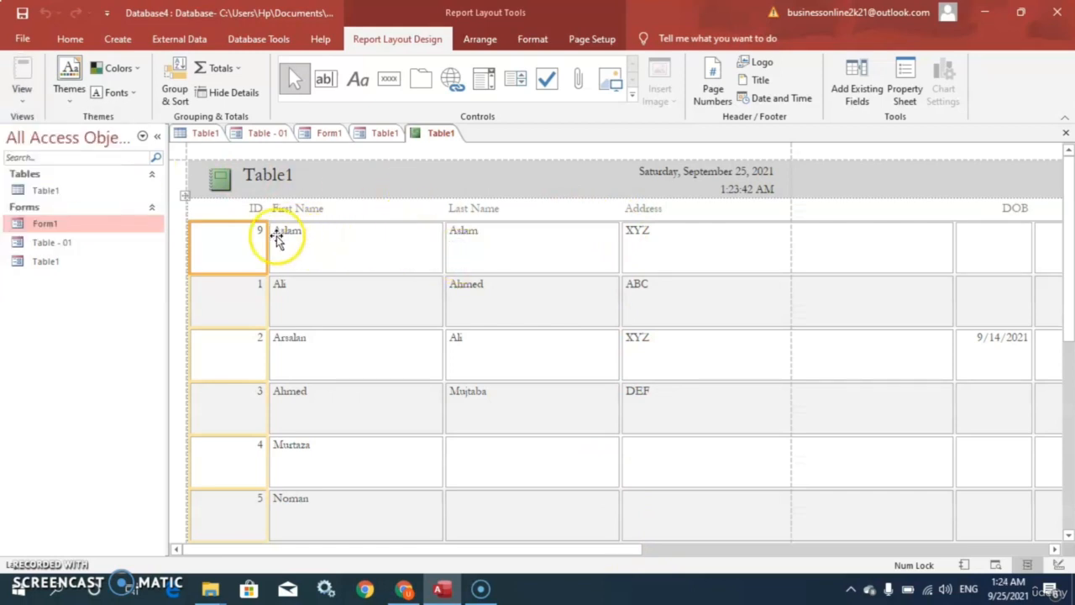
- Narrow the report's ID, First Name, Last Name and Address columns to fit their contents
{"action": "left_click_drag", "start_coordinate": [266, 243], "coordinate": [245, 243]}
{"action": "left_click", "coordinate": [323, 246]}
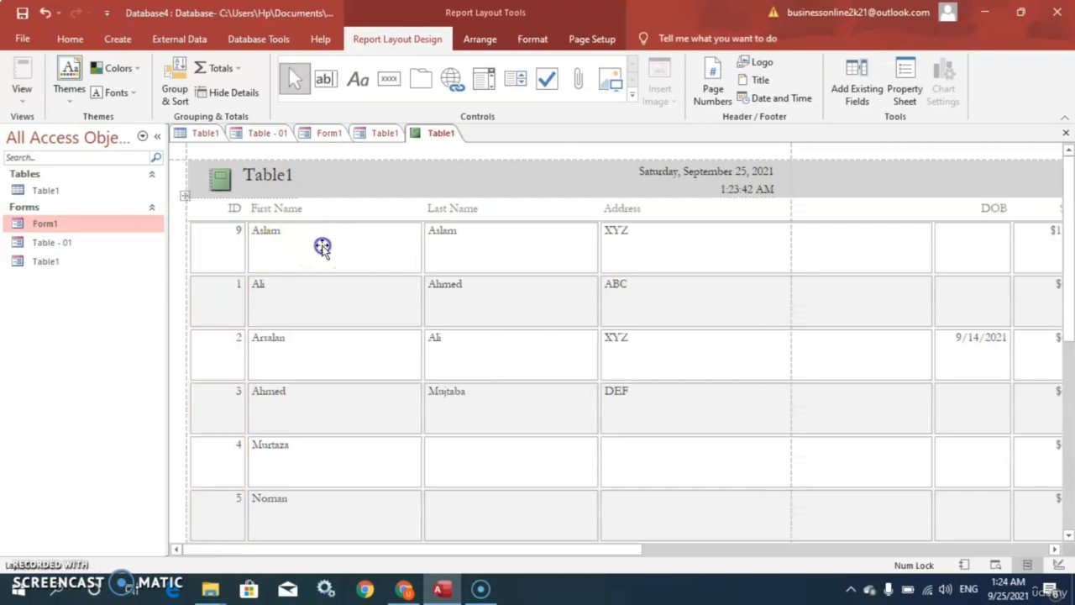
{"action": "left_click_drag", "start_coordinate": [420, 249], "coordinate": [319, 247]}
{"action": "left_click", "coordinate": [427, 249]}
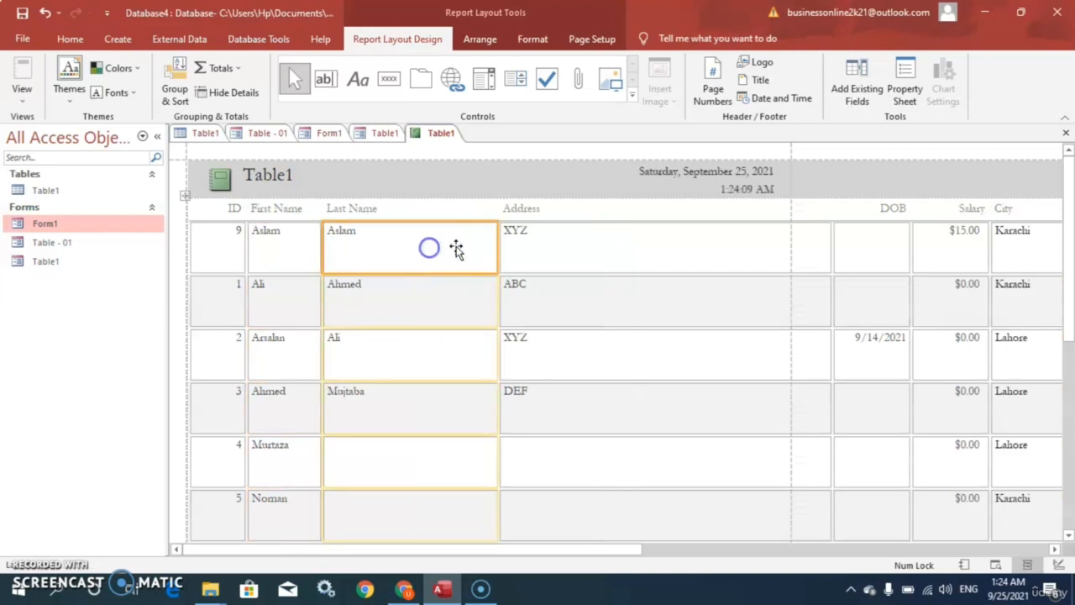
{"action": "left_click_drag", "start_coordinate": [499, 246], "coordinate": [401, 249]}
{"action": "left_click", "coordinate": [560, 259]}
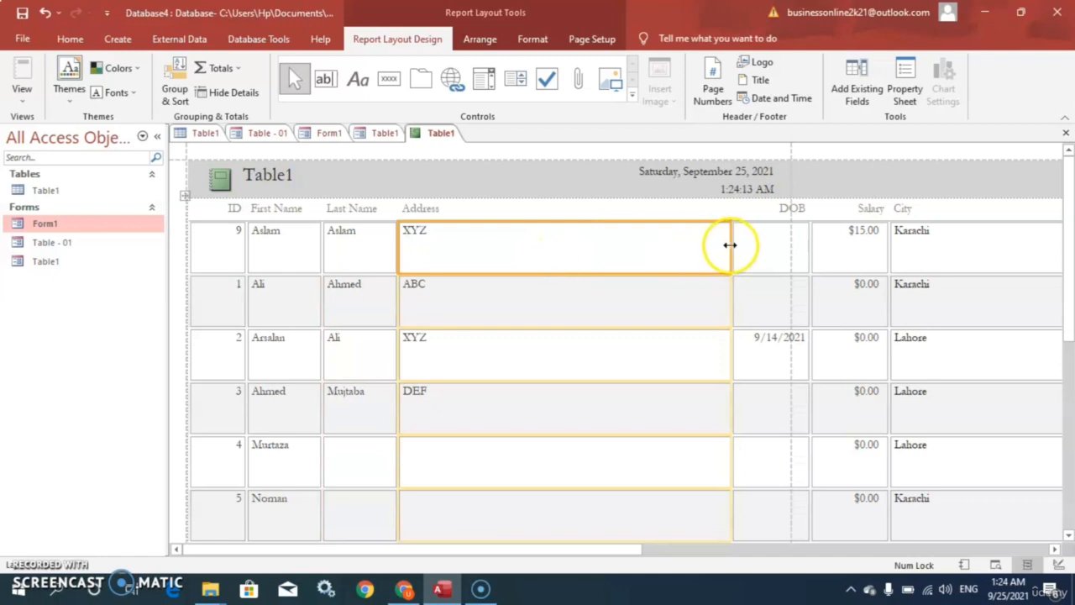
{"action": "left_click_drag", "start_coordinate": [730, 245], "coordinate": [471, 236]}
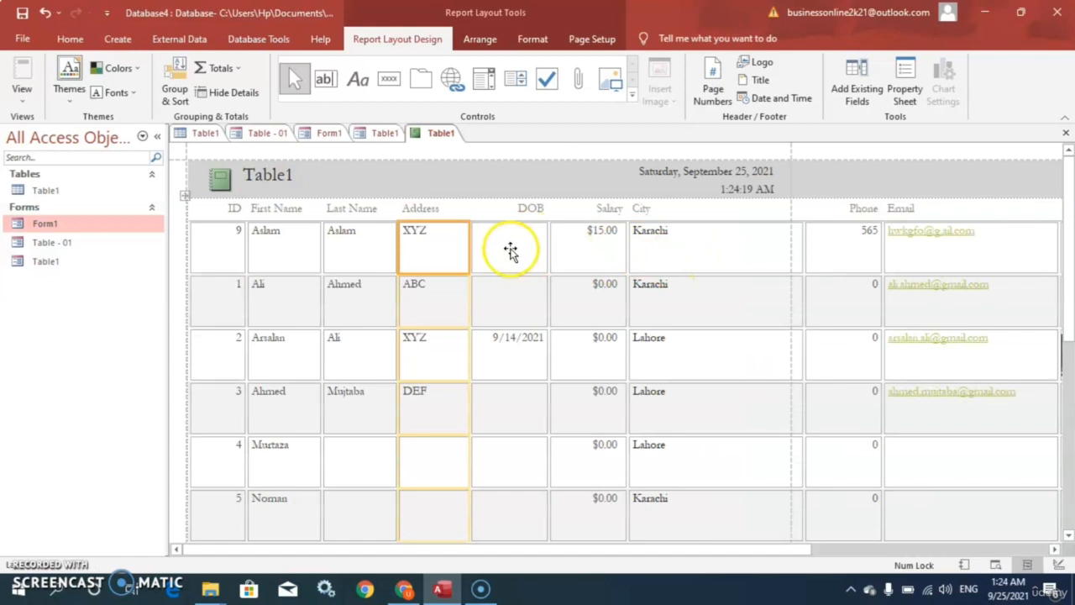
- Narrow the report's City column and slightly reduce the width of the Email column
{"action": "left_click", "coordinate": [509, 249]}
{"action": "left_click", "coordinate": [600, 257]}
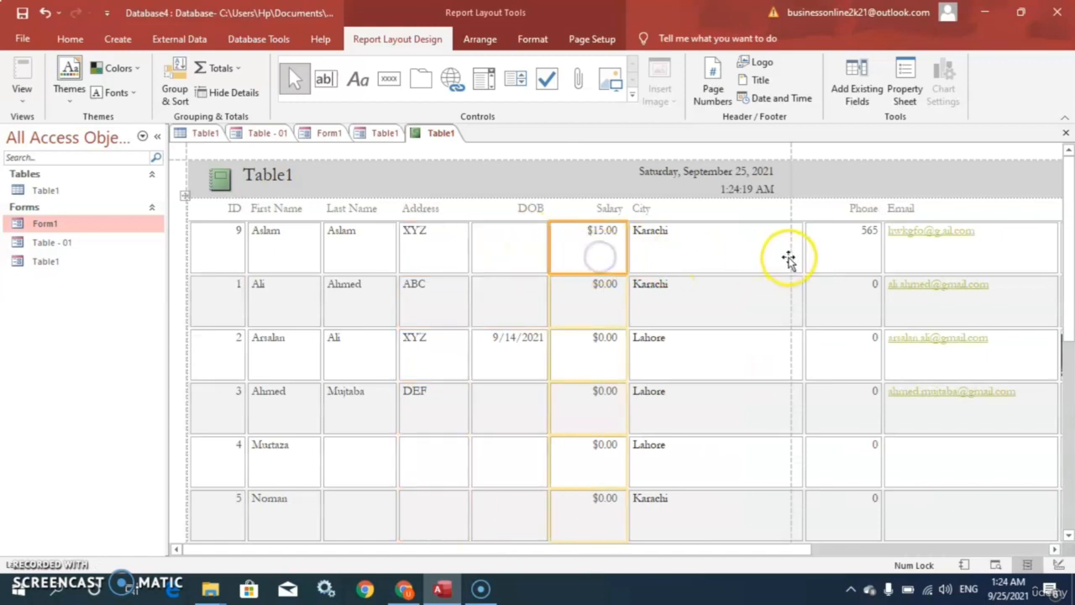
{"action": "left_click", "coordinate": [758, 249]}
{"action": "left_click_drag", "start_coordinate": [799, 247], "coordinate": [694, 249]}
{"action": "left_click", "coordinate": [858, 242]}
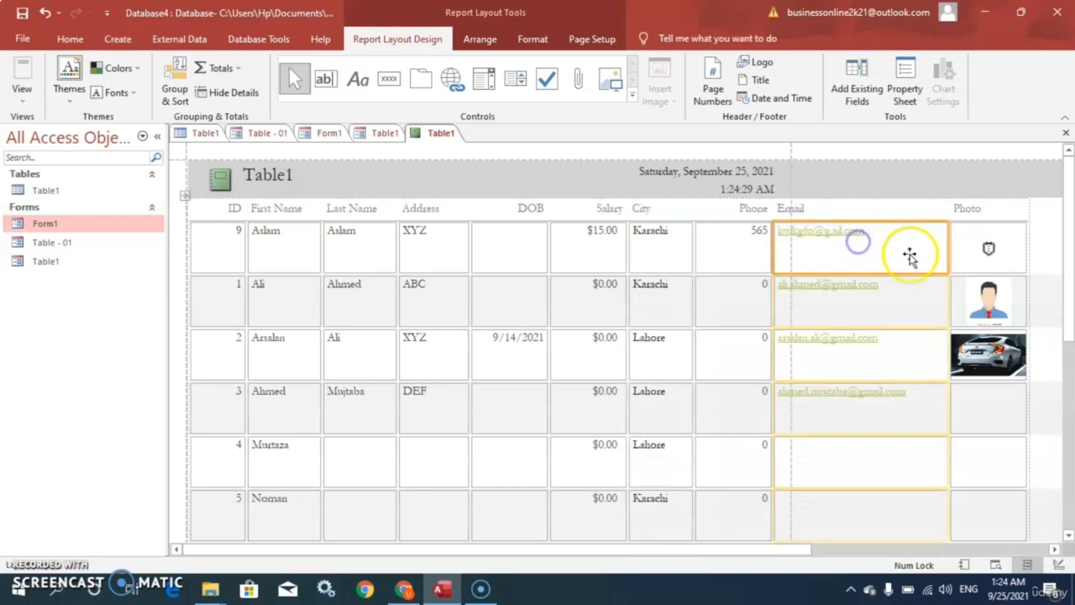
{"action": "left_click_drag", "start_coordinate": [948, 250], "coordinate": [929, 251]}
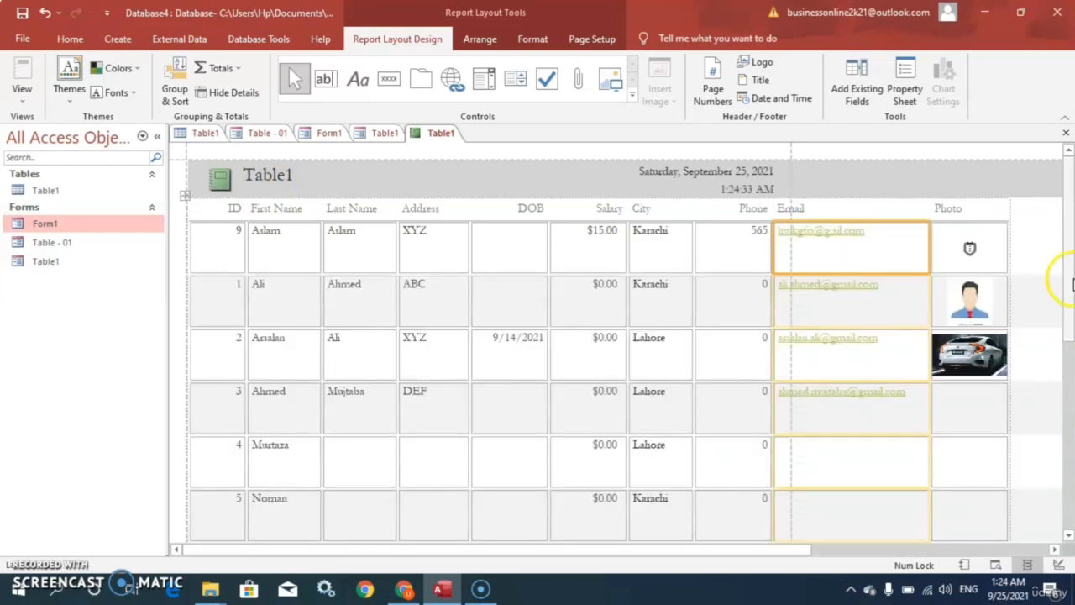
{"action": "left_click_drag", "start_coordinate": [1070, 280], "coordinate": [1065, 232]}
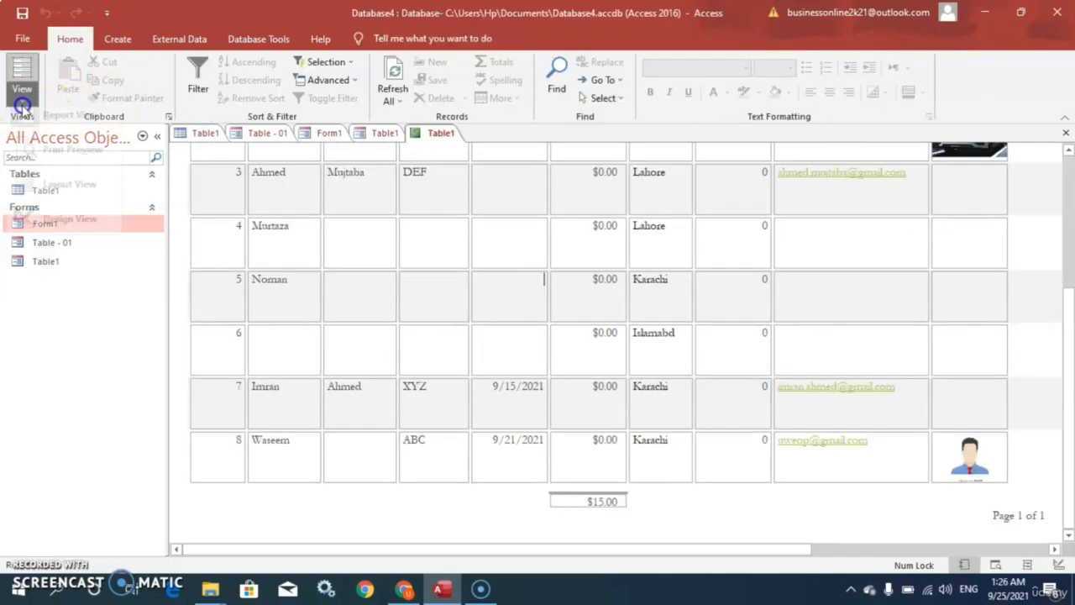
- Show the report in Print Preview and set its page orientation to landscape
{"action": "left_click", "coordinate": [22, 99]}
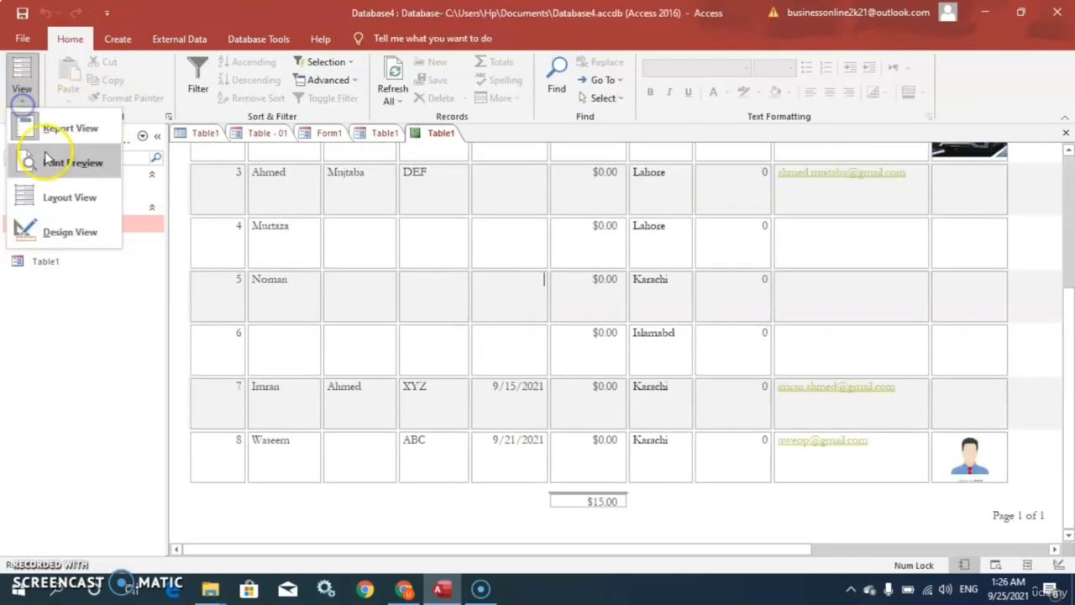
{"action": "left_click", "coordinate": [48, 170]}
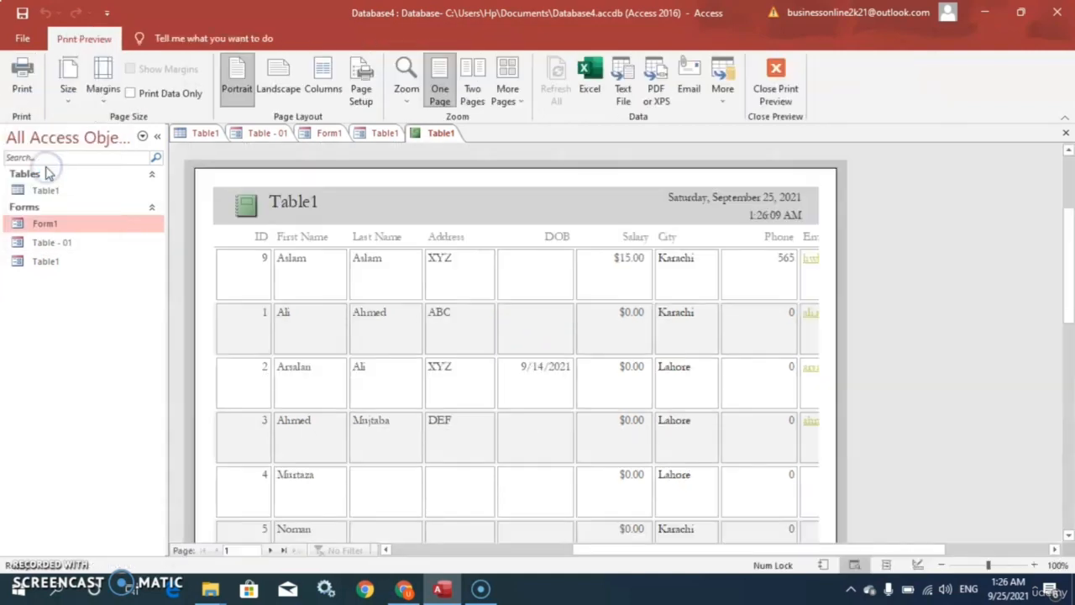
{"action": "left_click_drag", "start_coordinate": [1071, 228], "coordinate": [1071, 236]}
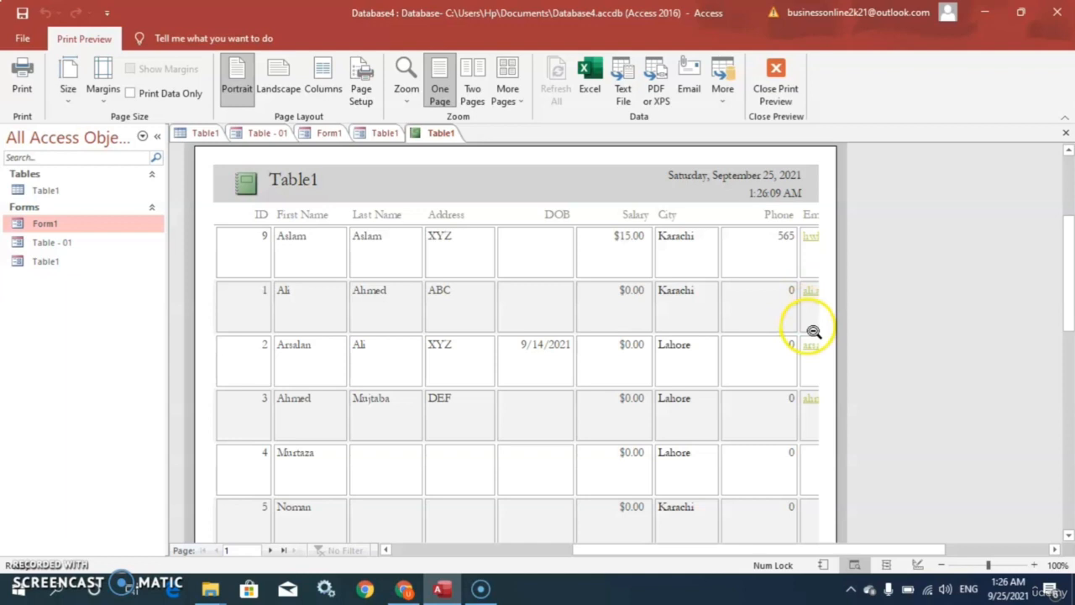
{"action": "left_click", "coordinate": [280, 91]}
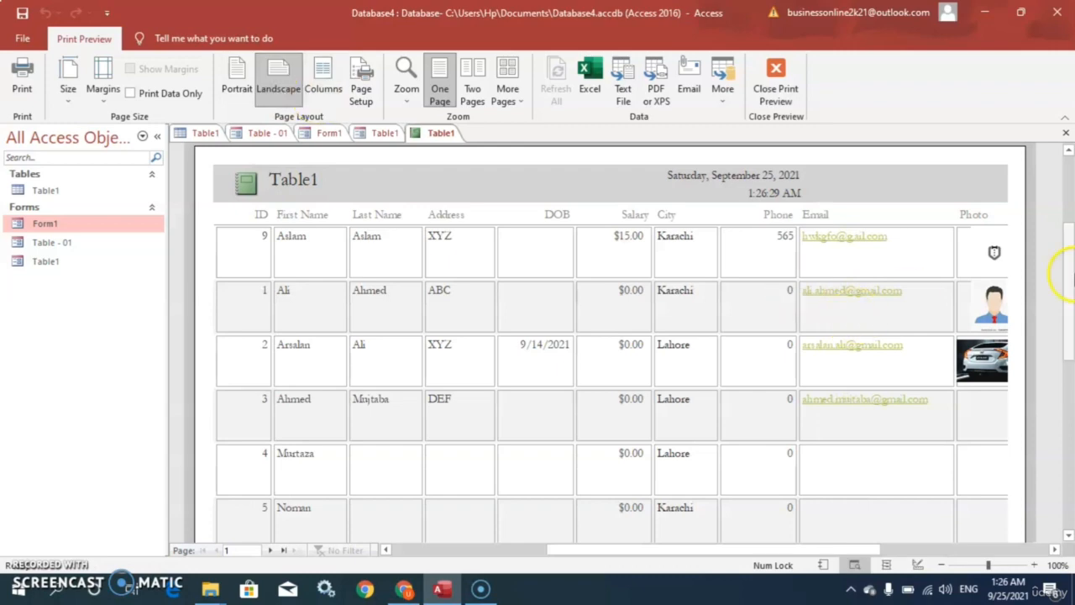
- Check at 90% zoom whether all columns fit on the landscape page, and close the print preview
{"action": "mouse_move", "coordinate": [1069, 277]}
{"action": "left_mouse_down"}
{"action": "mouse_move", "coordinate": [1069, 379]}
{"action": "mouse_move", "coordinate": [1067, 299]}
{"action": "left_mouse_up"}
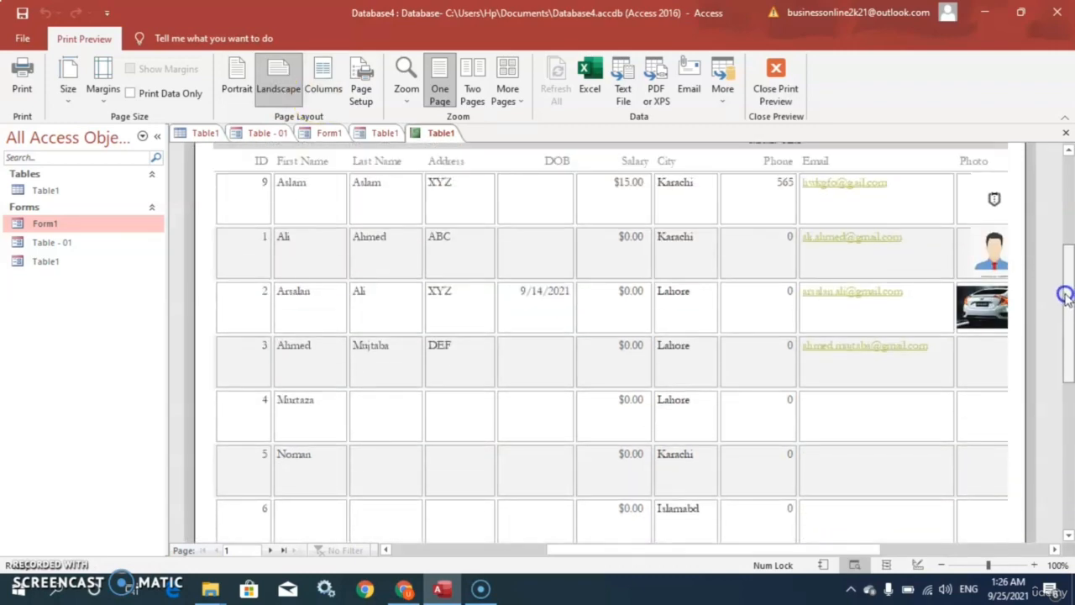
{"action": "left_click", "coordinate": [982, 296]}
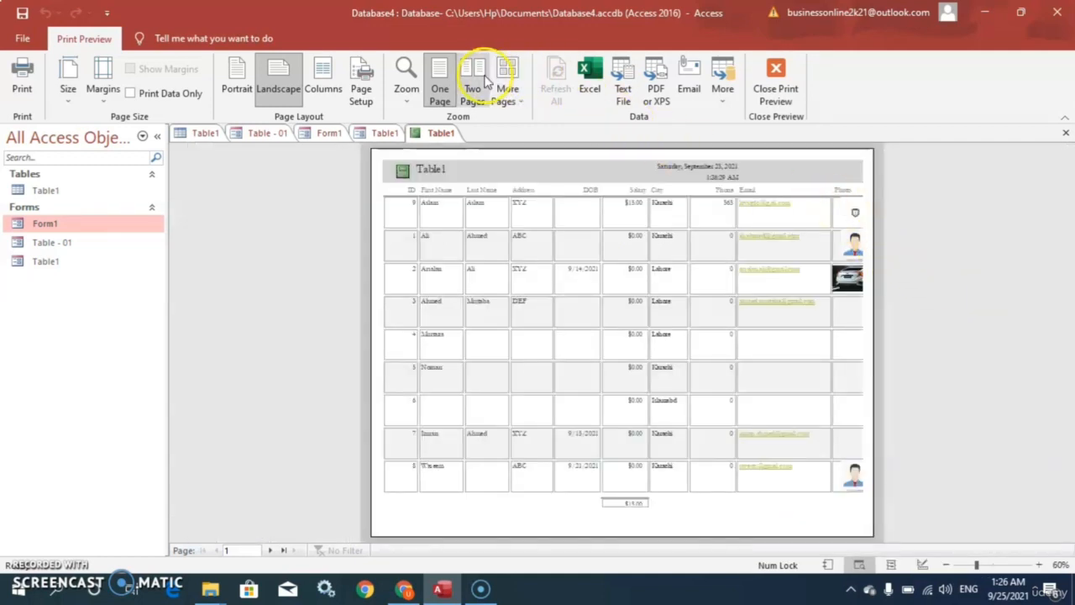
{"action": "left_click", "coordinate": [1040, 565]}
{"action": "left_click", "coordinate": [1040, 565]}
{"action": "left_click", "coordinate": [1040, 565]}
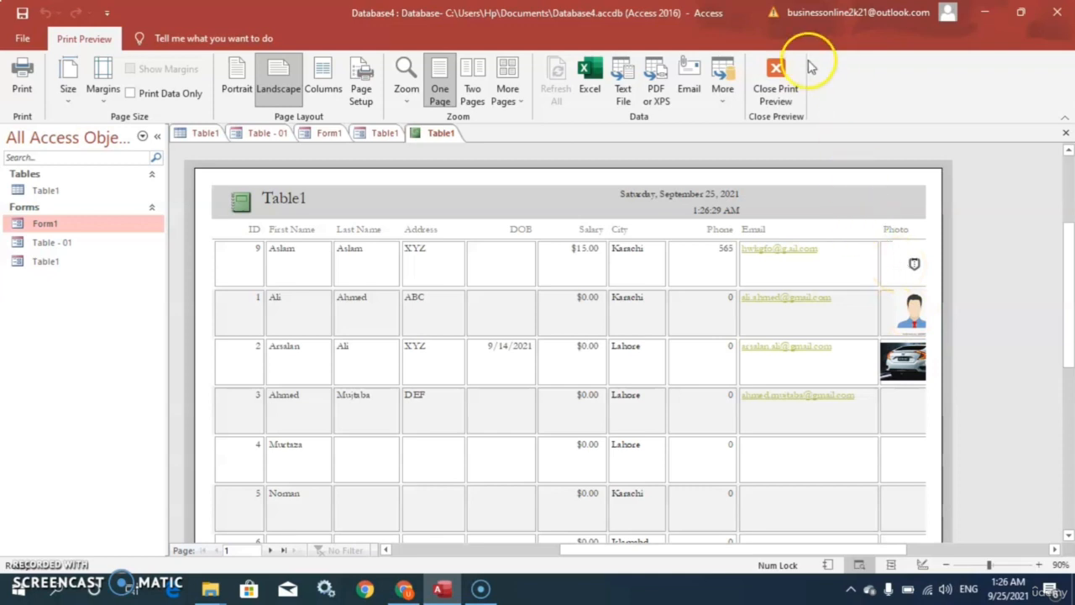
{"action": "left_click", "coordinate": [777, 82]}
{"action": "left_click", "coordinate": [776, 83]}
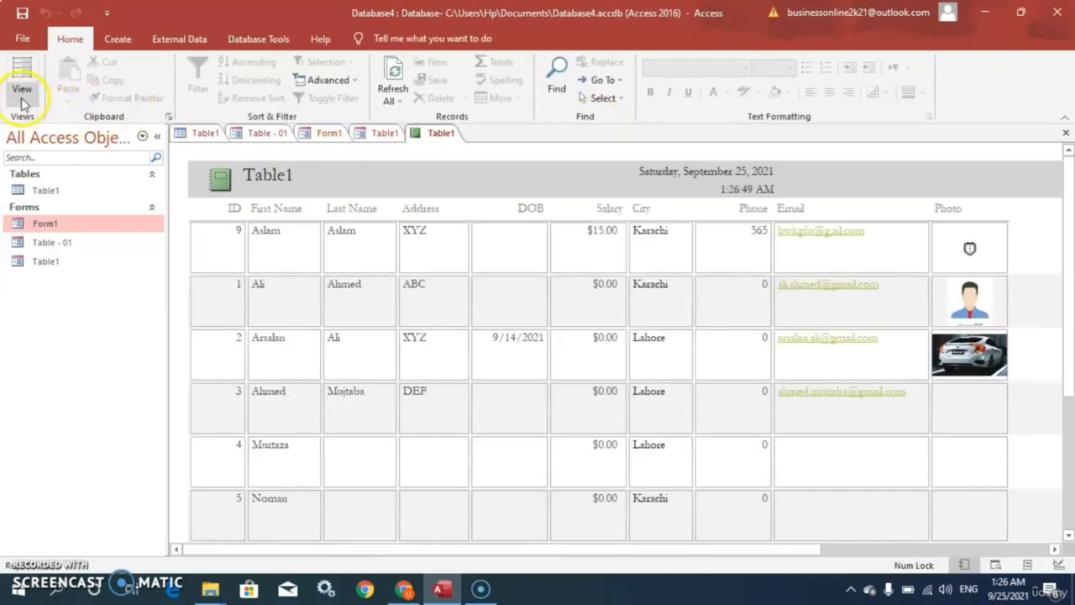
- Return the report to Layout View and slightly narrow the Email and Salary columns
{"action": "left_click", "coordinate": [23, 102]}
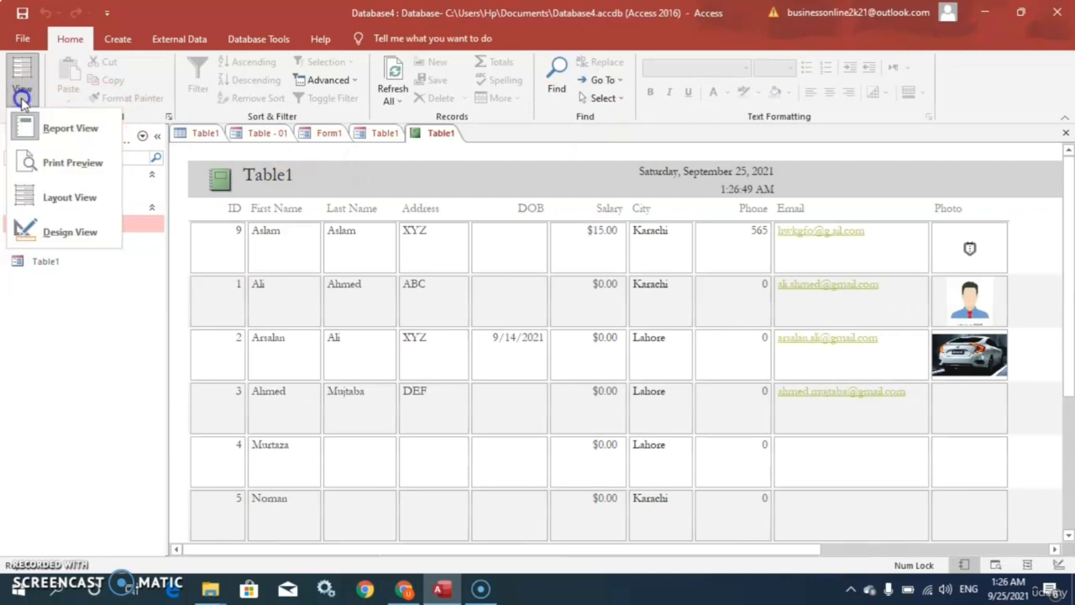
{"action": "left_click", "coordinate": [55, 201]}
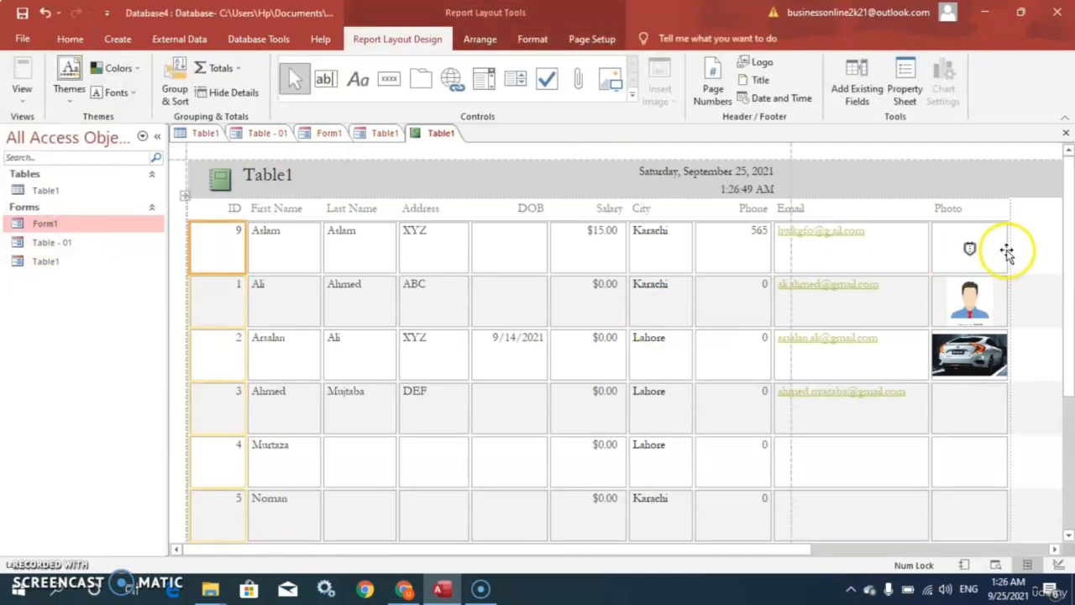
{"action": "left_click", "coordinate": [920, 257]}
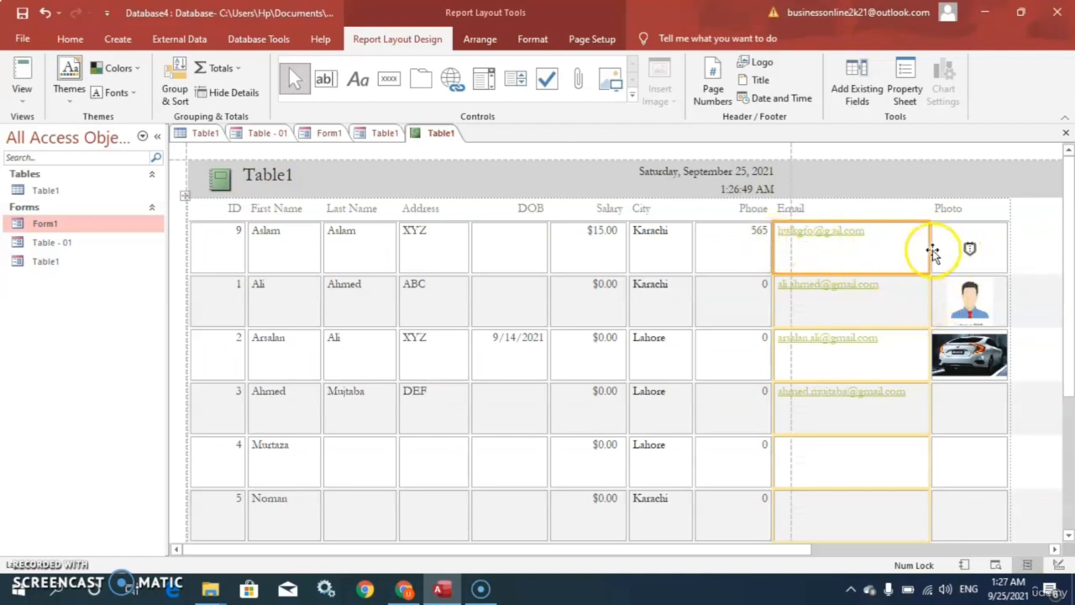
{"action": "left_click_drag", "start_coordinate": [929, 246], "coordinate": [914, 247]}
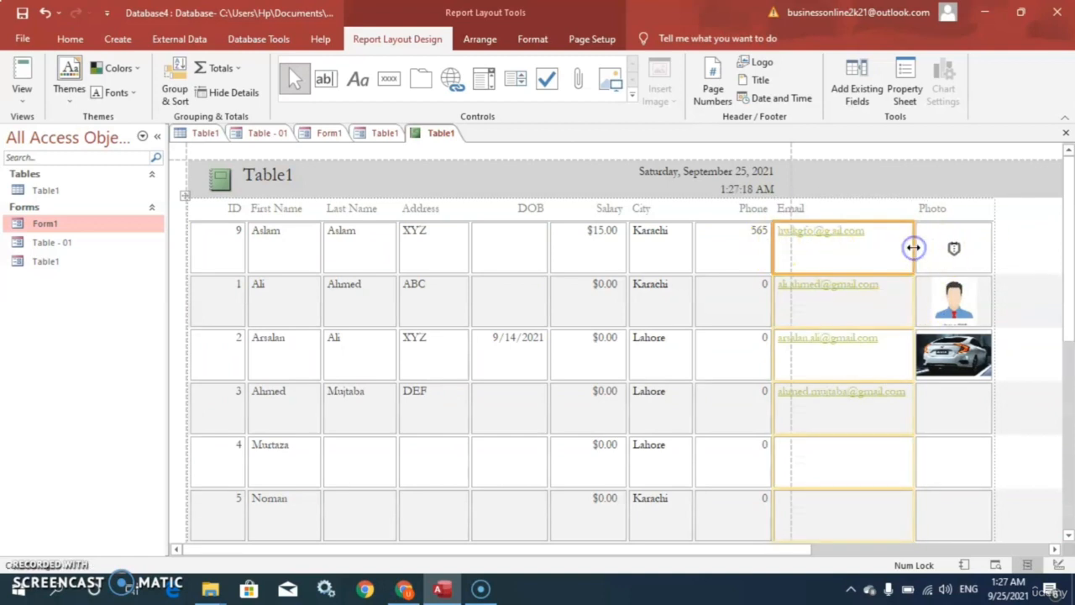
{"action": "left_click", "coordinate": [585, 256]}
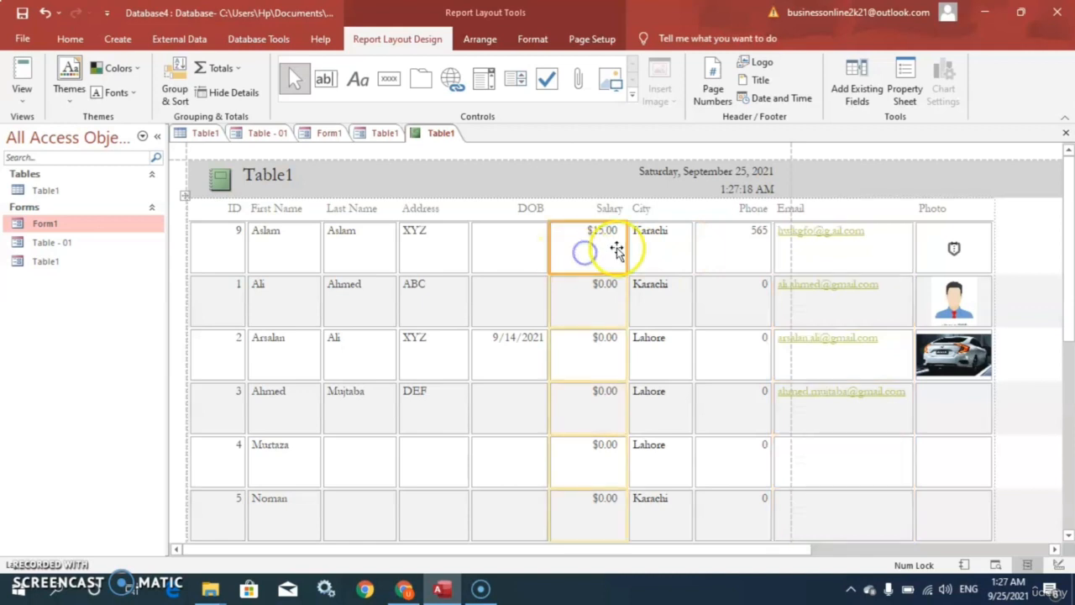
{"action": "left_click_drag", "start_coordinate": [628, 242], "coordinate": [609, 242]}
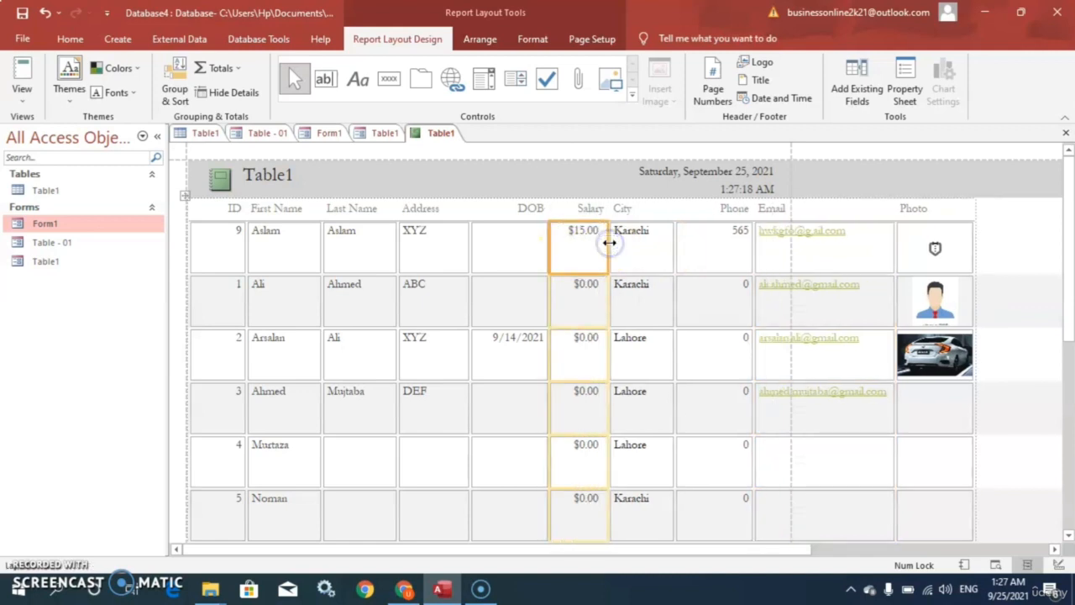
- Slightly narrow the report's Phone and Address columns
{"action": "left_click", "coordinate": [719, 305]}
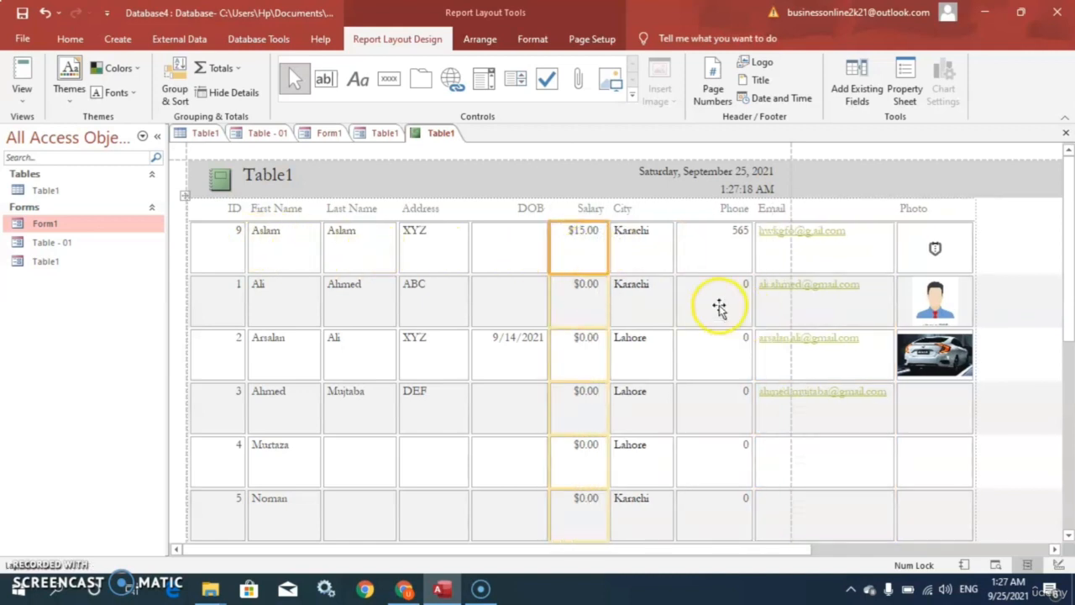
{"action": "left_click_drag", "start_coordinate": [750, 256], "coordinate": [746, 255]}
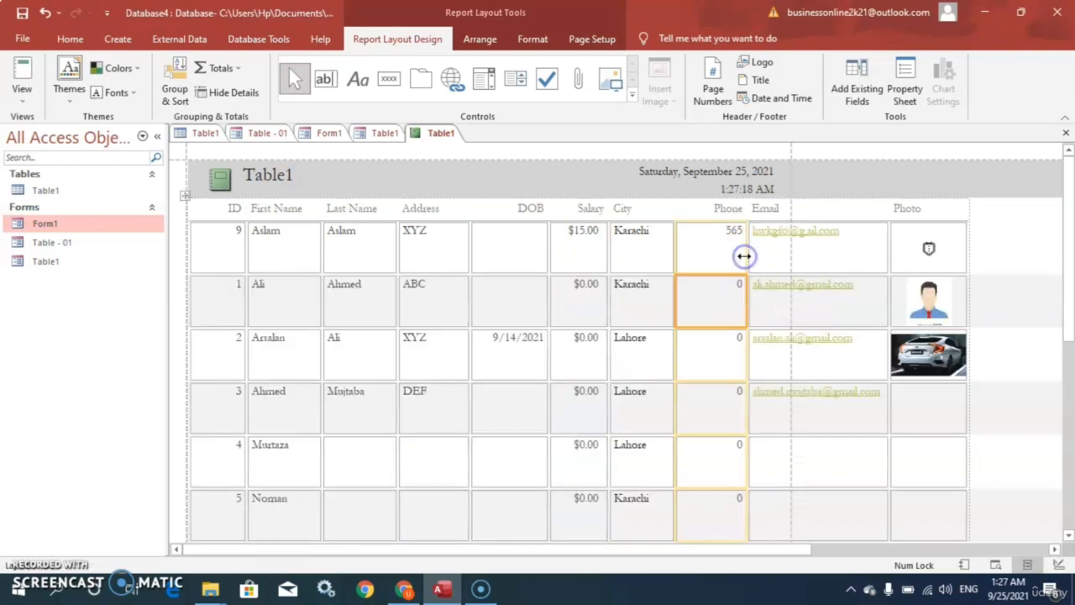
{"action": "left_click", "coordinate": [417, 262]}
{"action": "left_click_drag", "start_coordinate": [470, 252], "coordinate": [456, 254]}
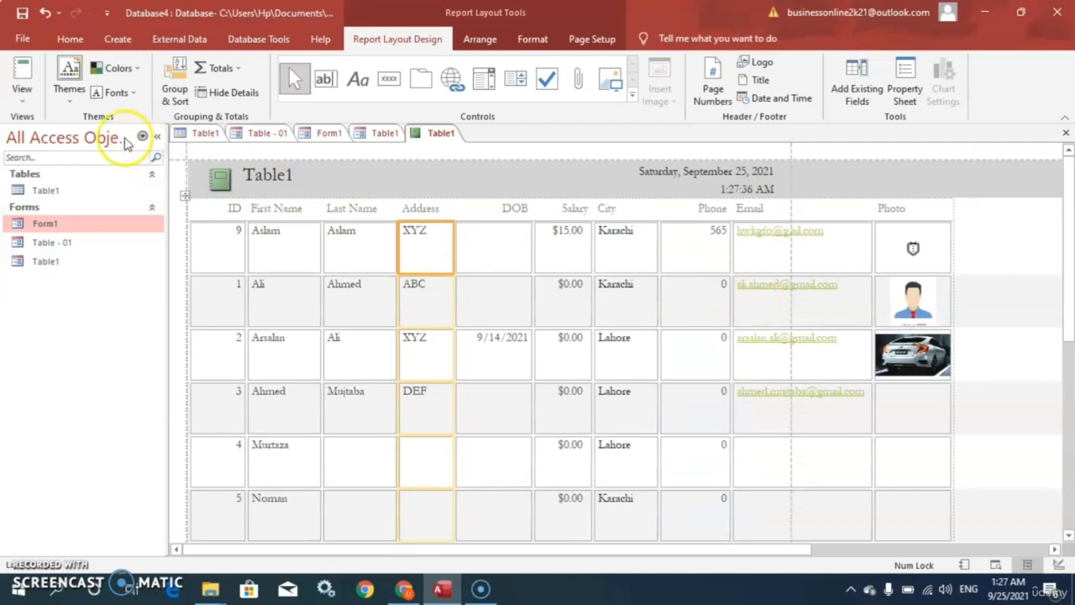
- Check in Print Preview how the resized columns fit on the landscape page, and close the preview
{"action": "left_click", "coordinate": [22, 95]}
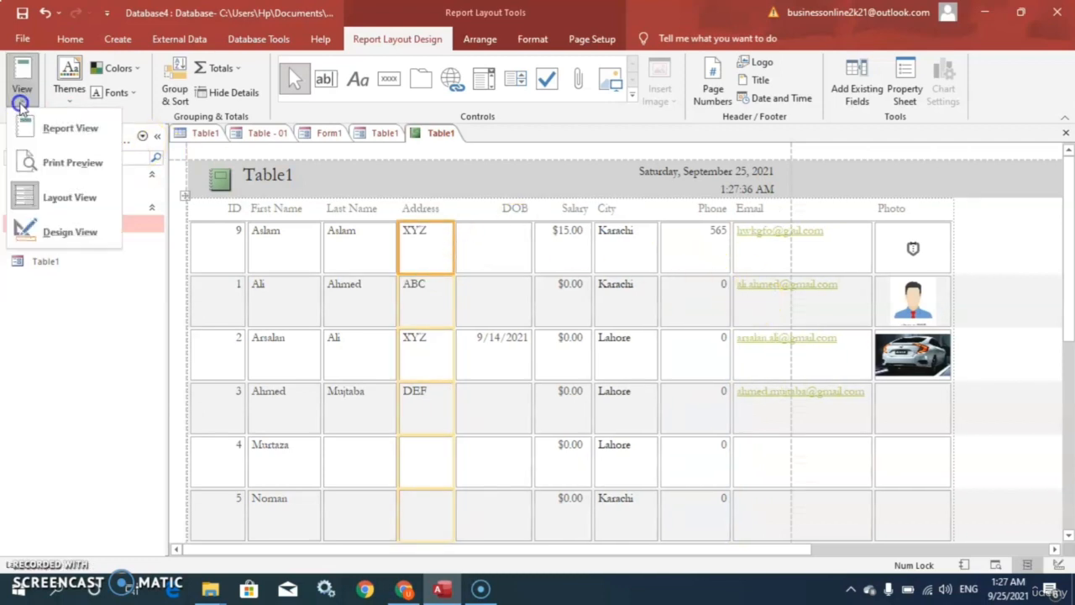
{"action": "left_click", "coordinate": [47, 164]}
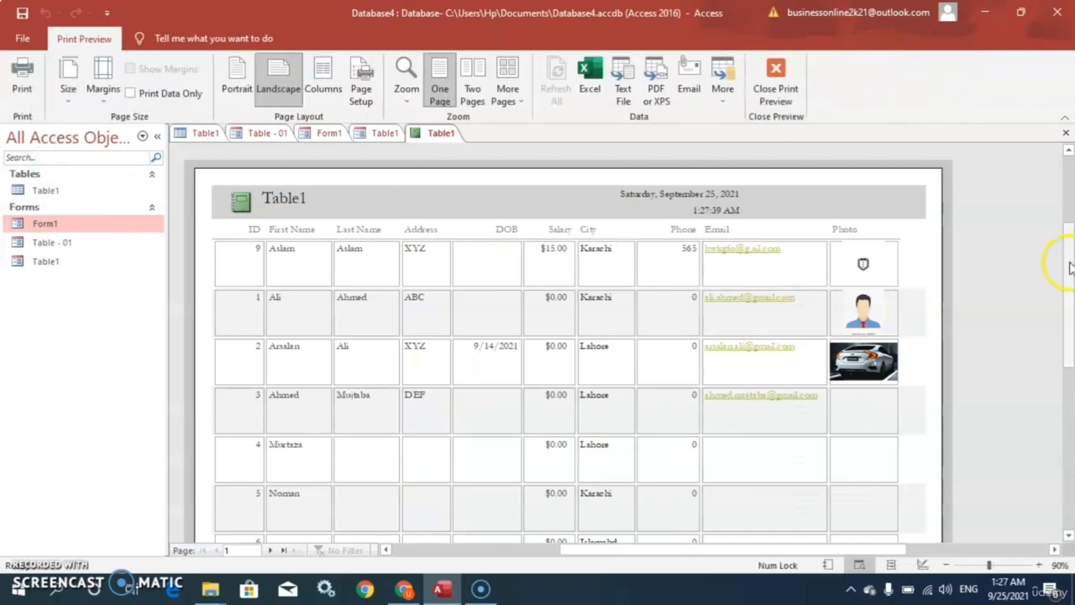
{"action": "mouse_move", "coordinate": [1068, 265]}
{"action": "left_mouse_down"}
{"action": "mouse_move", "coordinate": [1066, 372]}
{"action": "mouse_move", "coordinate": [1055, 263]}
{"action": "mouse_move", "coordinate": [1052, 277]}
{"action": "left_mouse_up"}
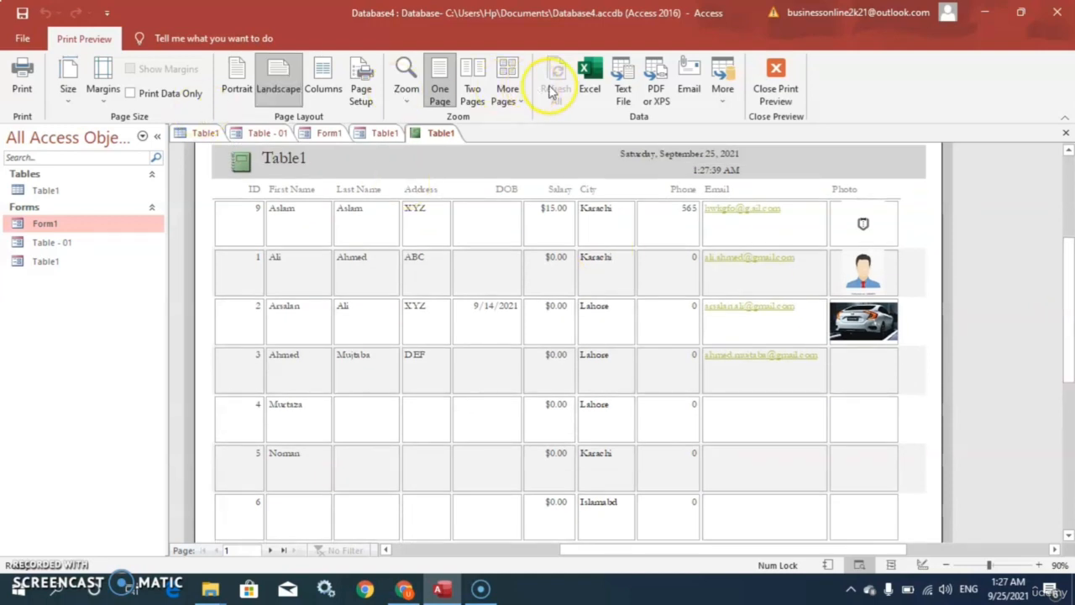
{"action": "left_click", "coordinate": [781, 84]}
{"action": "left_click", "coordinate": [778, 81]}
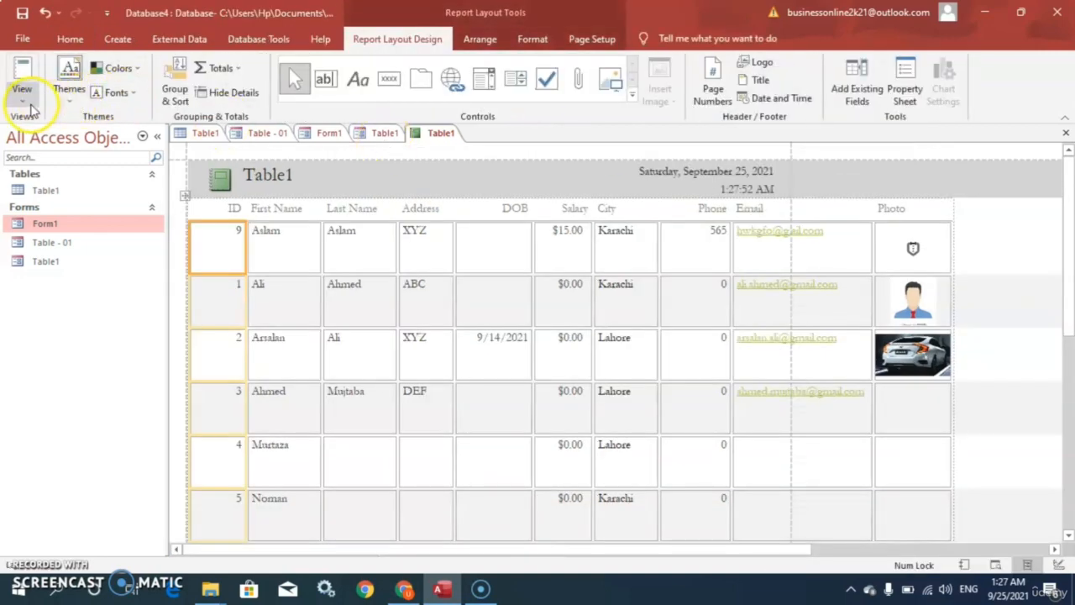
- Switch the report to Design View and shorten the row of Detail fields to about half its height
{"action": "left_click", "coordinate": [27, 103]}
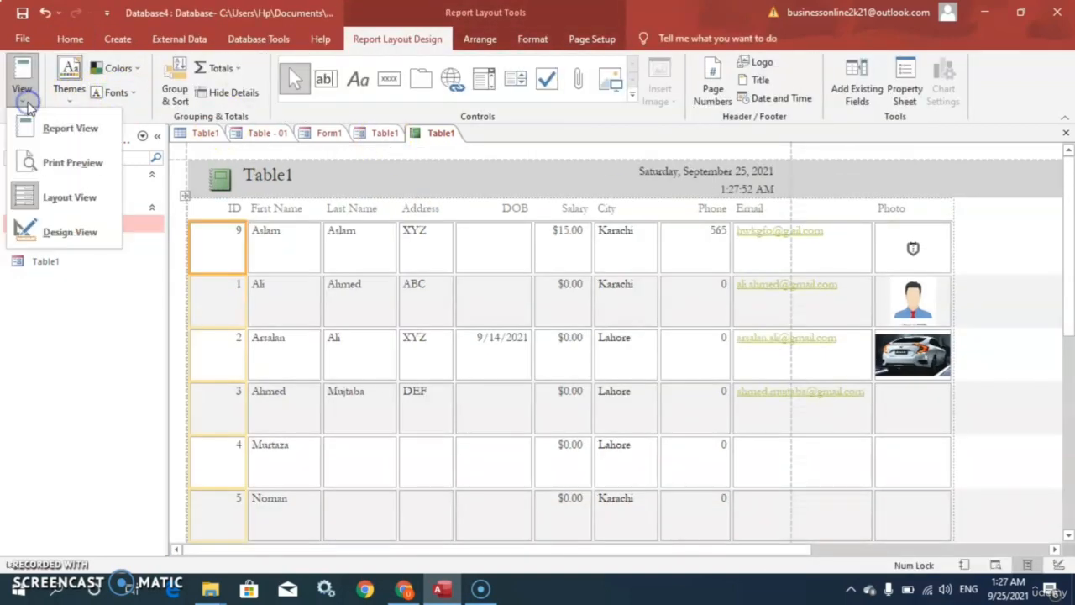
{"action": "left_click", "coordinate": [47, 231]}
{"action": "left_click", "coordinate": [521, 294]}
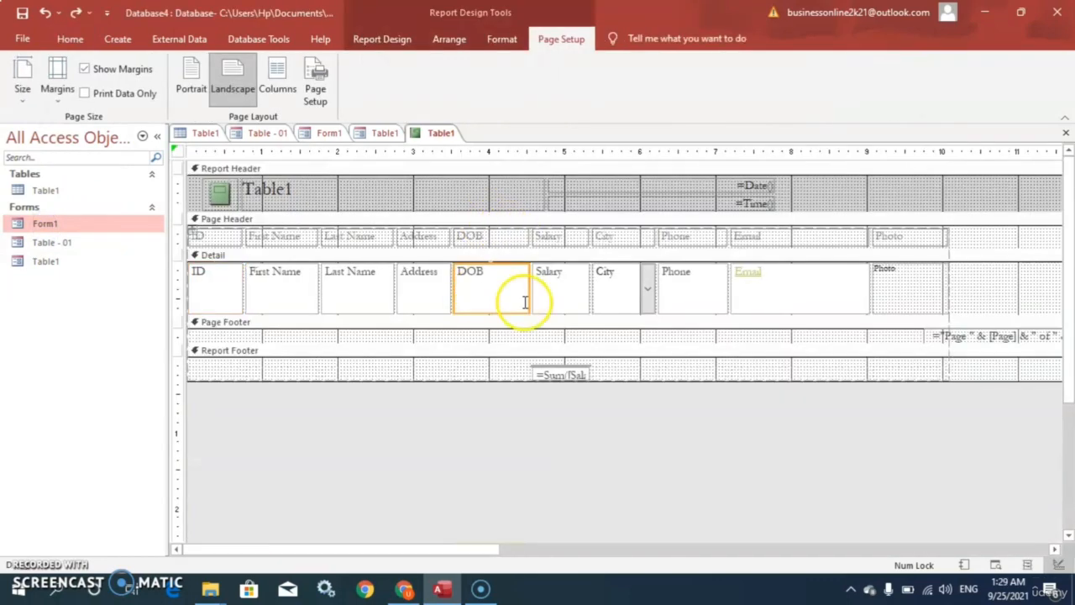
{"action": "left_click_drag", "start_coordinate": [527, 313], "coordinate": [524, 287]}
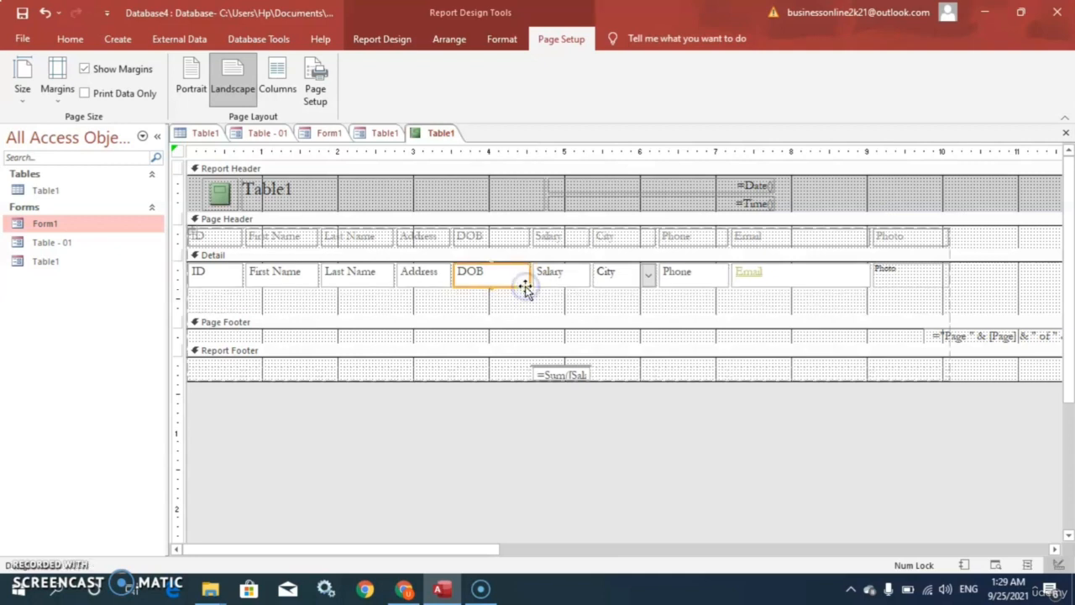
- Check the shortened record rows in Print Preview, and close the preview
{"action": "left_click", "coordinate": [412, 42]}
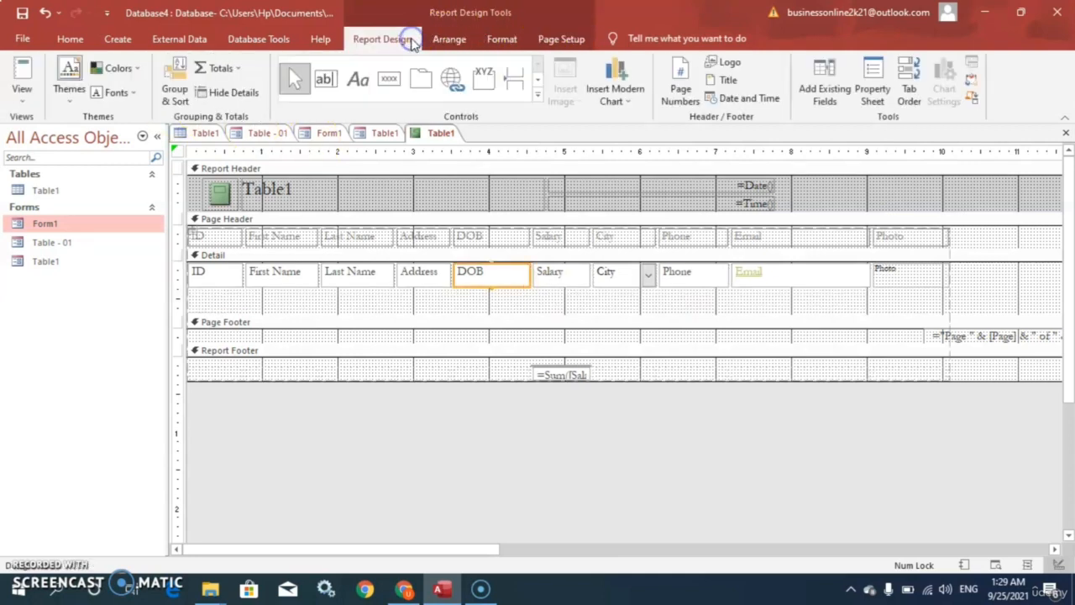
{"action": "left_click", "coordinate": [28, 98]}
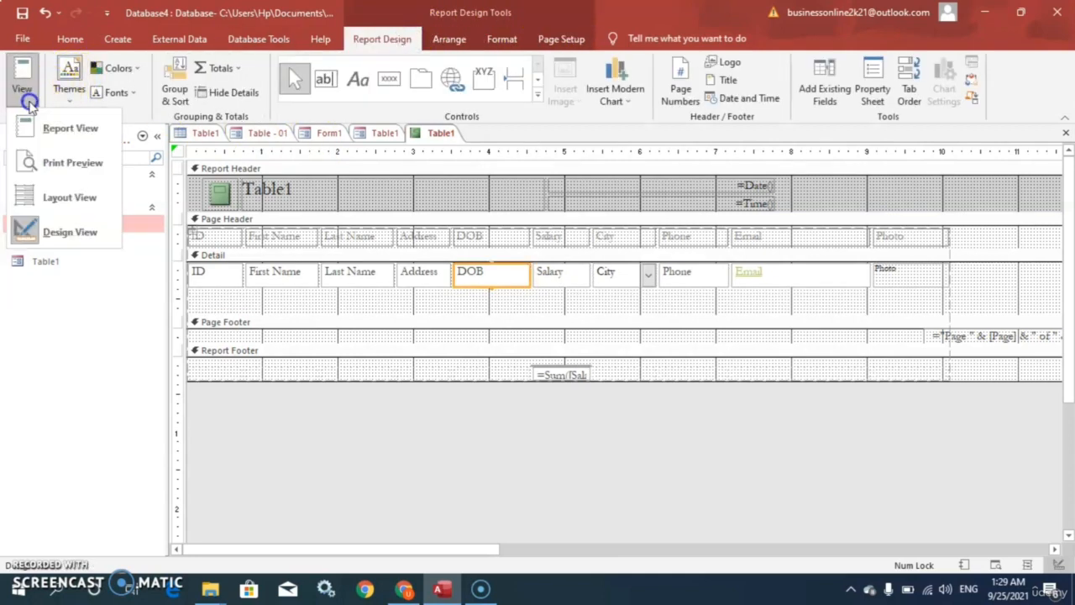
{"action": "left_click", "coordinate": [52, 164]}
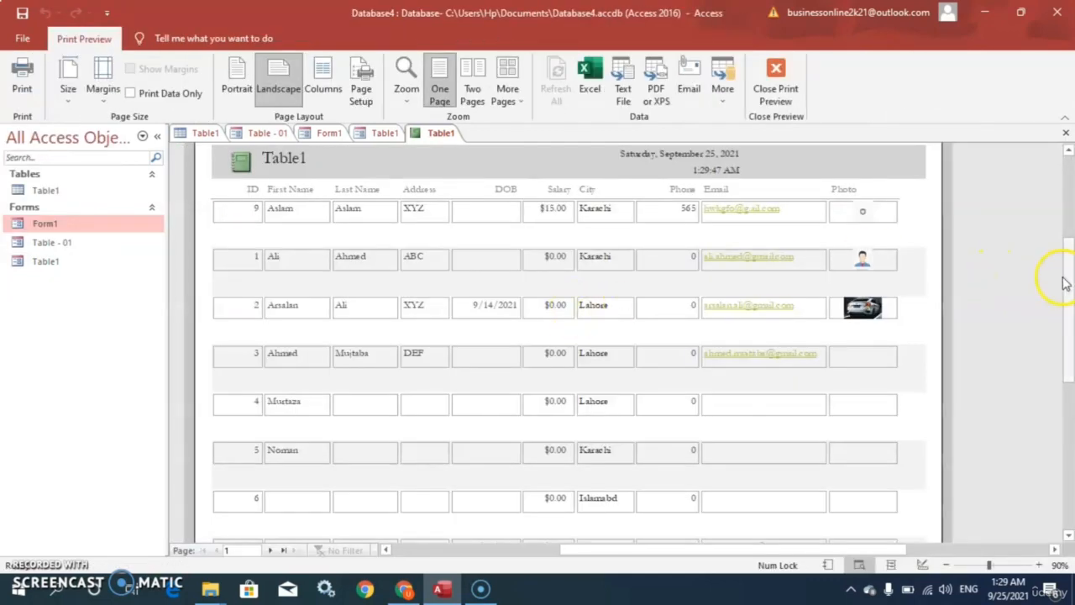
{"action": "mouse_move", "coordinate": [1067, 281]}
{"action": "left_mouse_down"}
{"action": "mouse_move", "coordinate": [1065, 356]}
{"action": "mouse_move", "coordinate": [1059, 281]}
{"action": "left_mouse_up"}
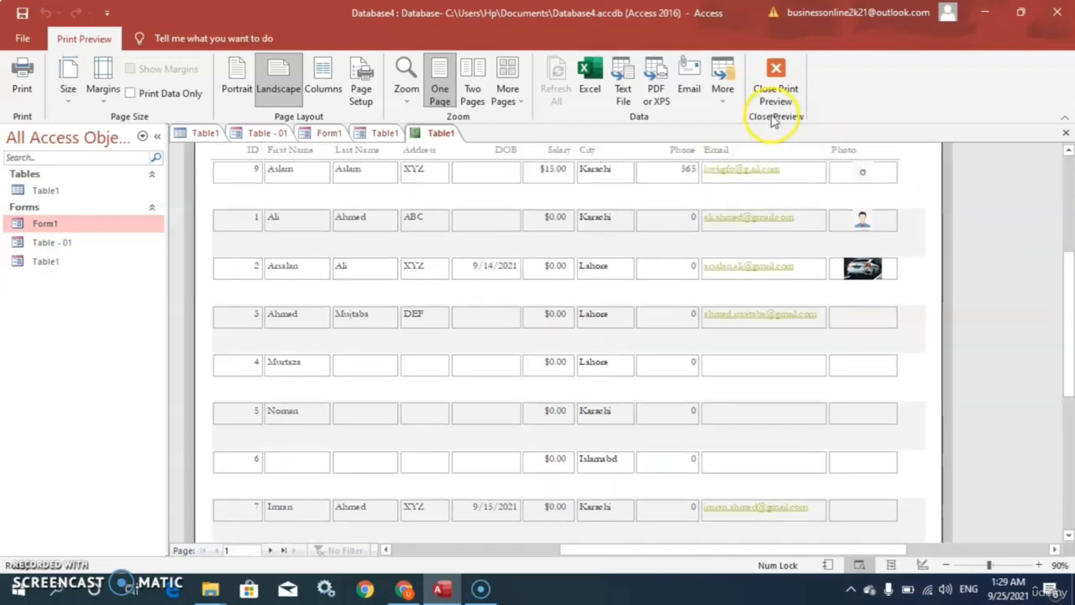
{"action": "left_click", "coordinate": [774, 94]}
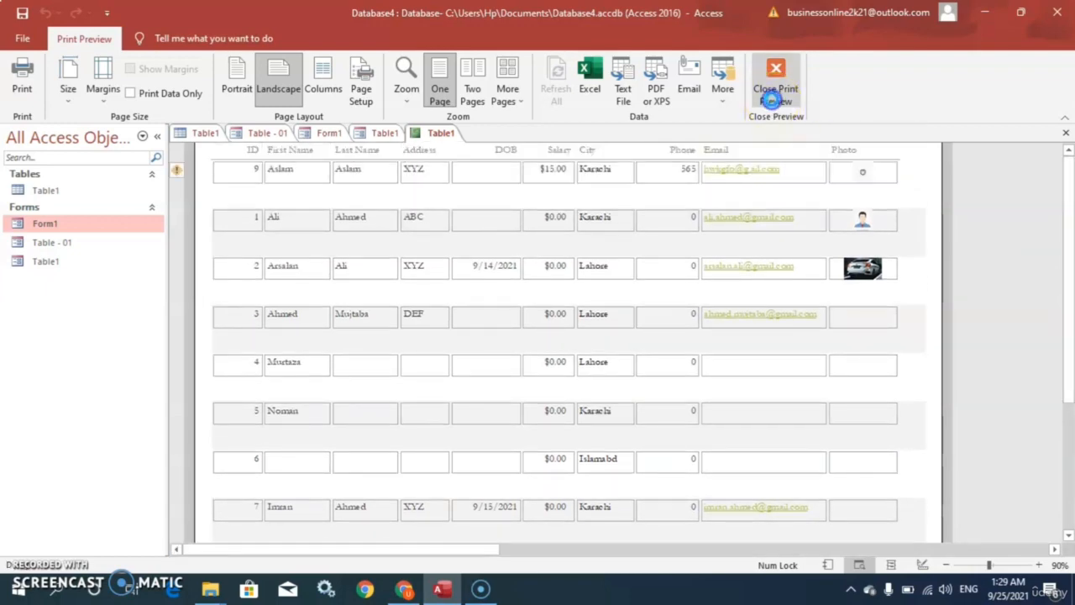
- Return the report to Layout View and center the text of all column headings and fields
{"action": "left_click", "coordinate": [23, 103]}
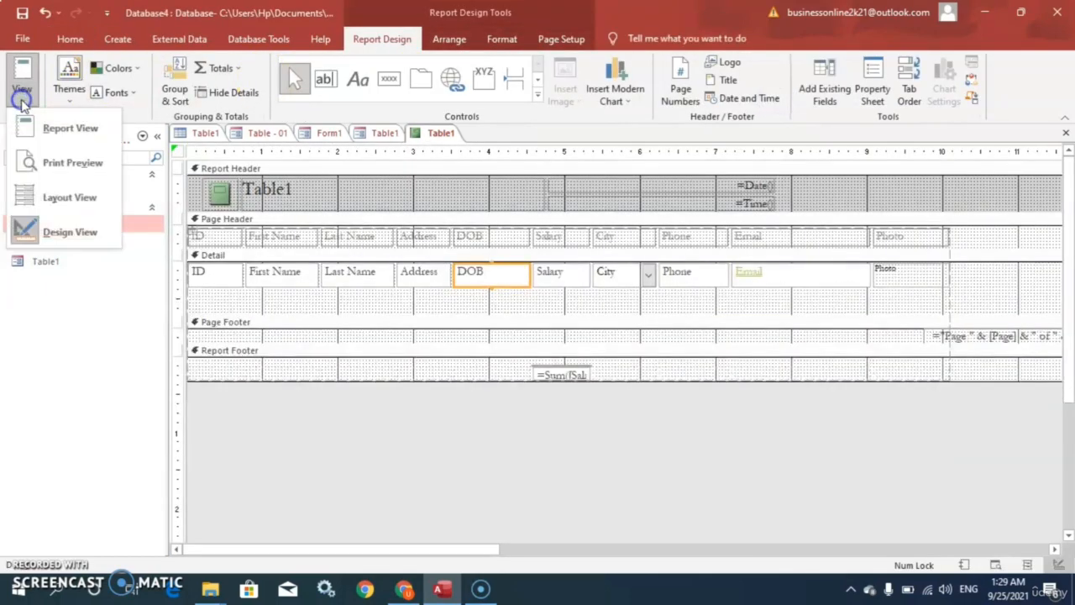
{"action": "left_click", "coordinate": [42, 200]}
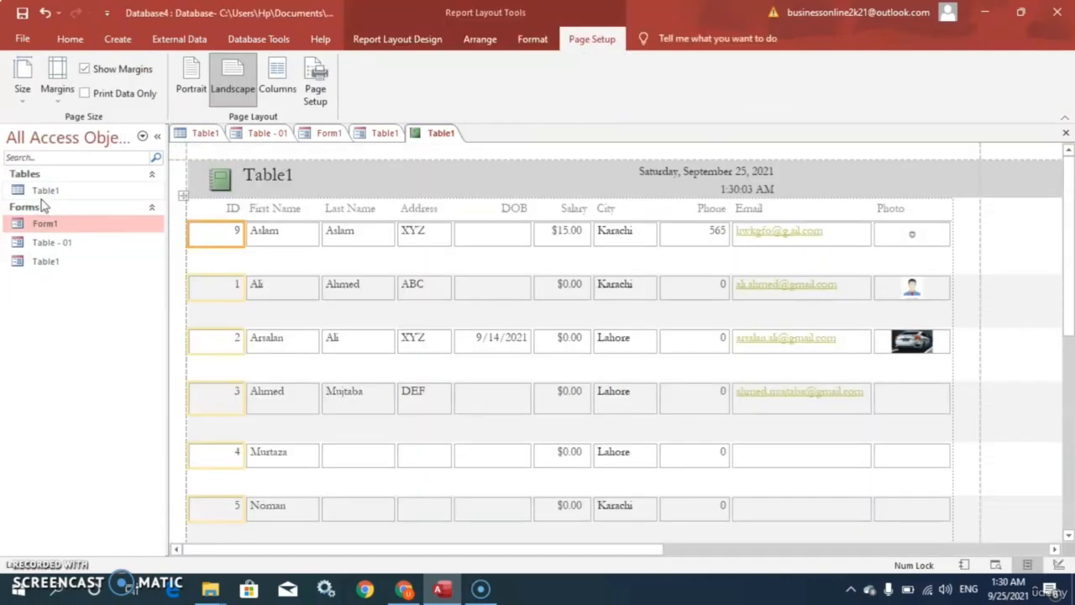
{"action": "left_click", "coordinate": [230, 231]}
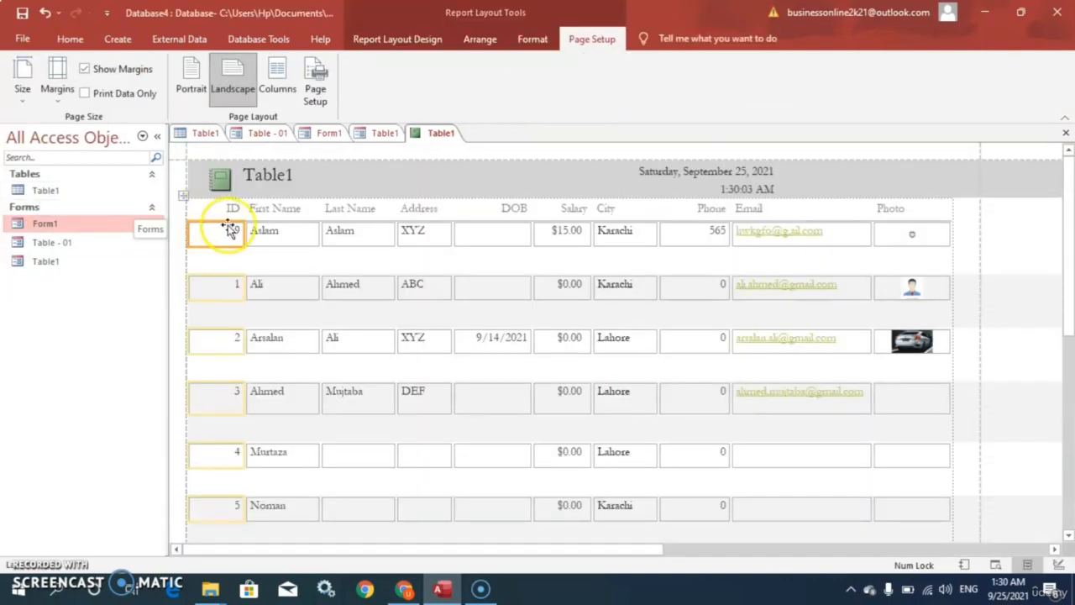
{"action": "left_click", "coordinate": [211, 233]}
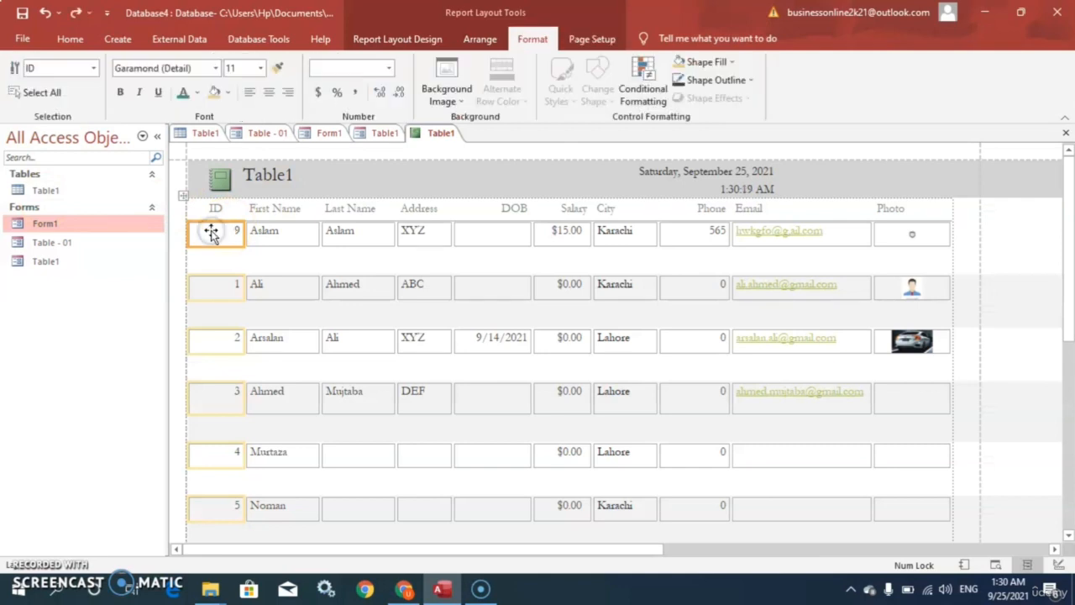
{"action": "left_click", "coordinate": [183, 197]}
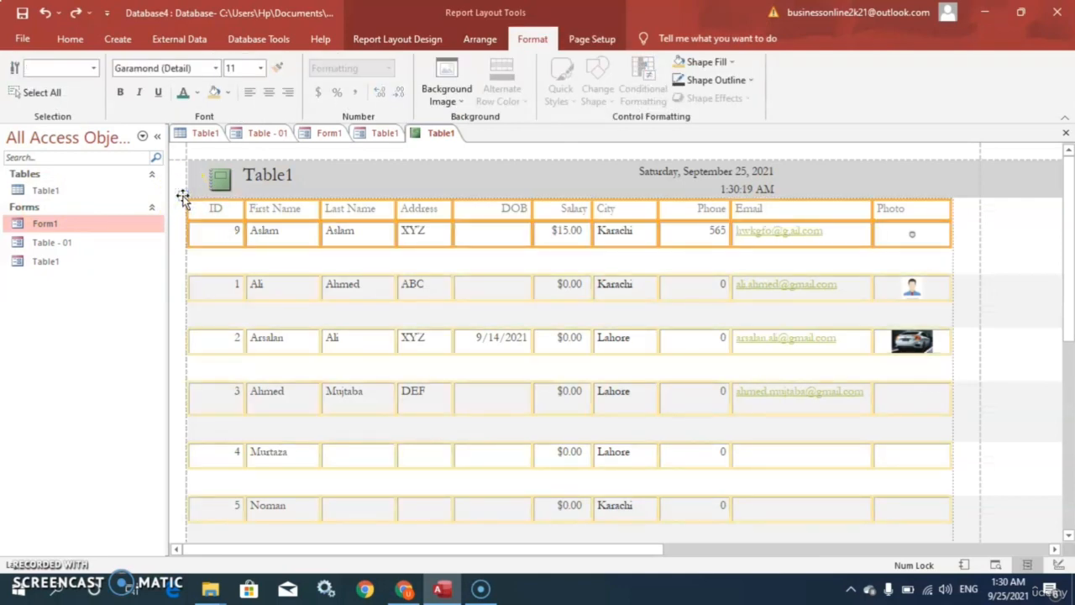
{"action": "left_click", "coordinate": [269, 92]}
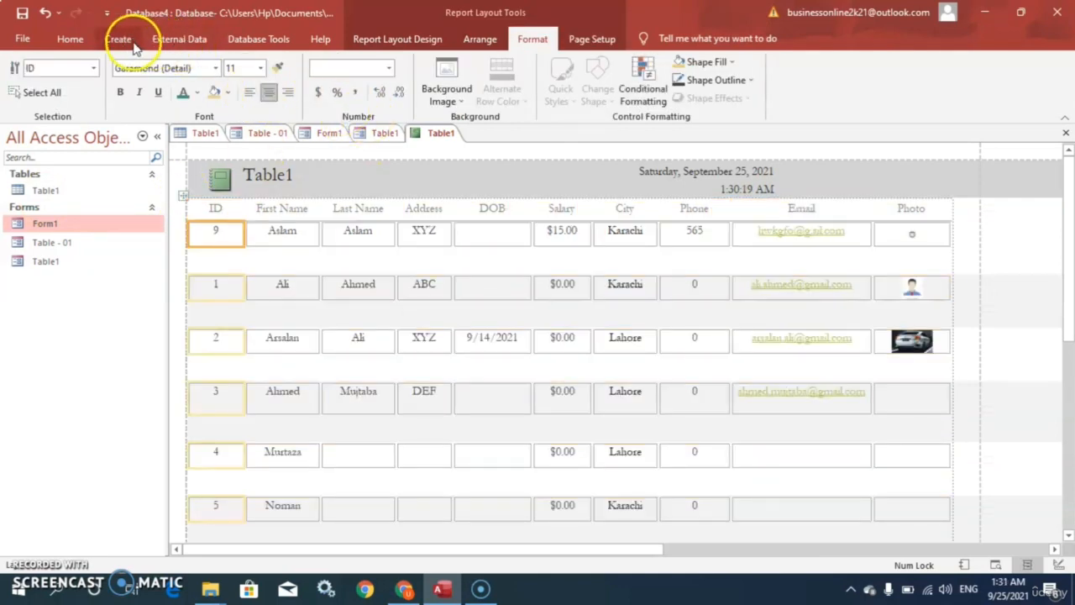
- Sort the report by the ID column in ascending order and look through the records to the end
{"action": "left_click", "coordinate": [77, 40]}
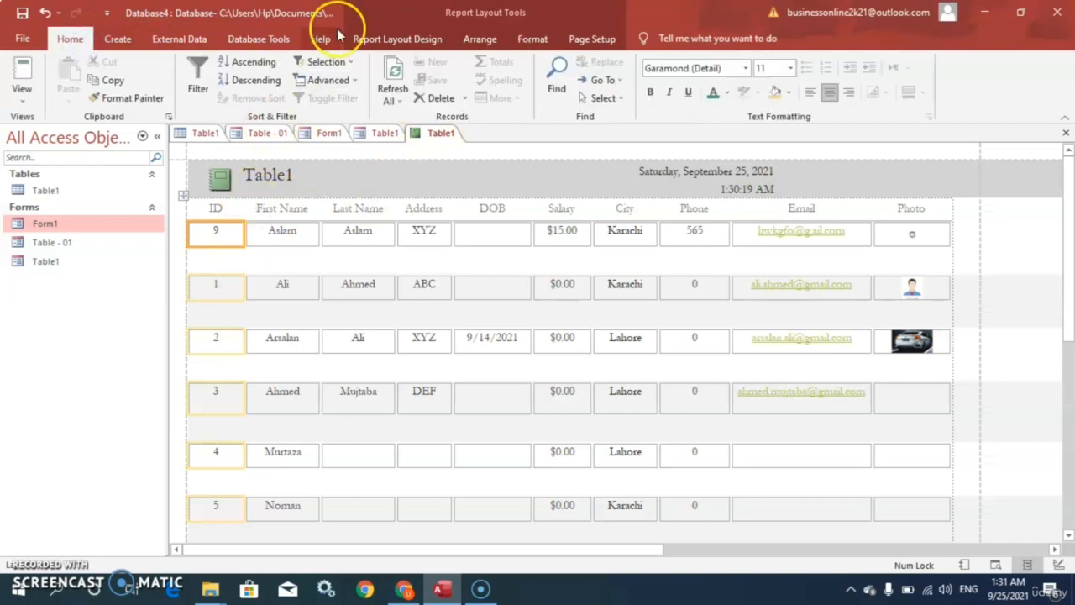
{"action": "left_click", "coordinate": [214, 210]}
{"action": "left_click", "coordinate": [215, 211]}
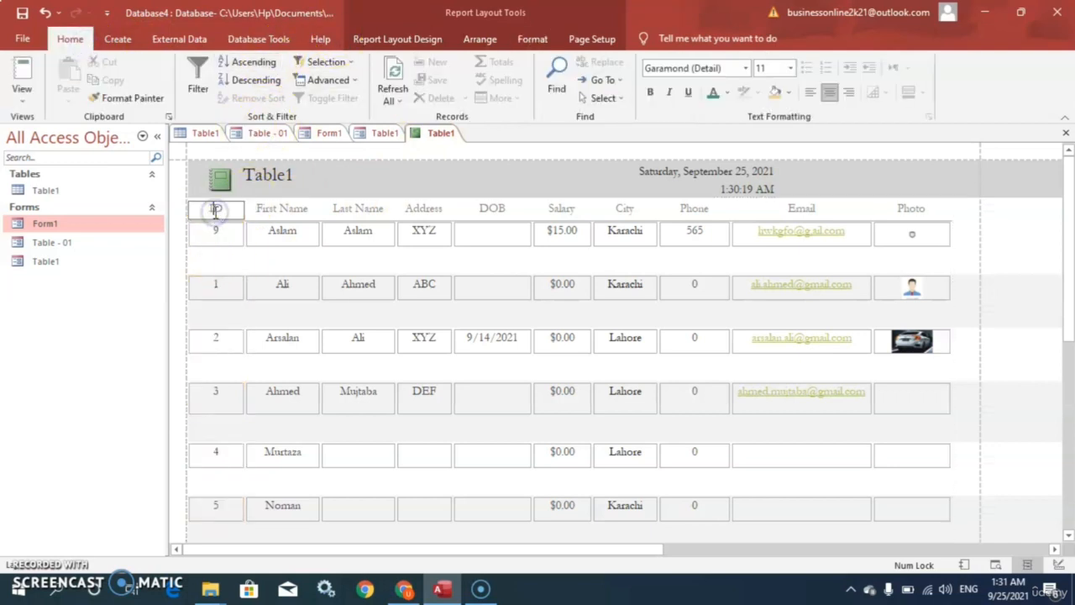
{"action": "left_click", "coordinate": [263, 64]}
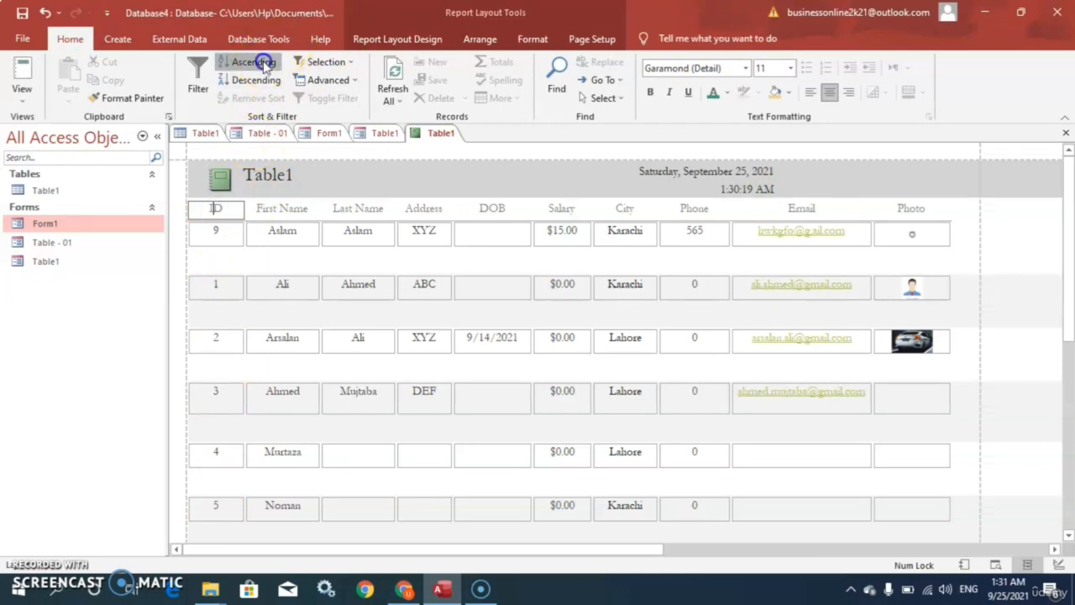
{"action": "left_click", "coordinate": [227, 236]}
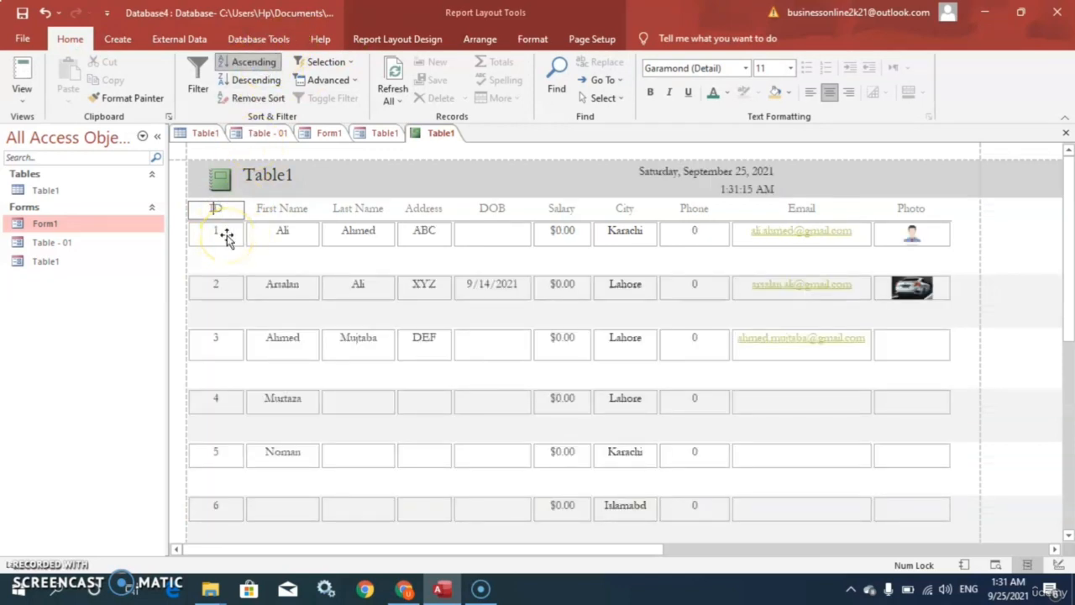
{"action": "left_click", "coordinate": [227, 236]}
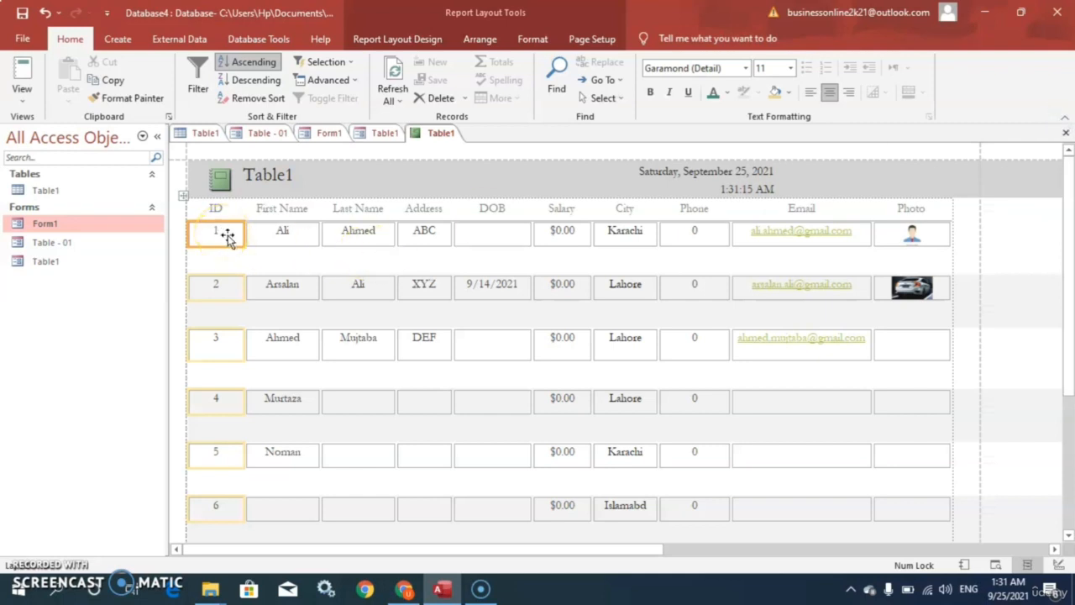
{"action": "left_click", "coordinate": [1065, 398]}
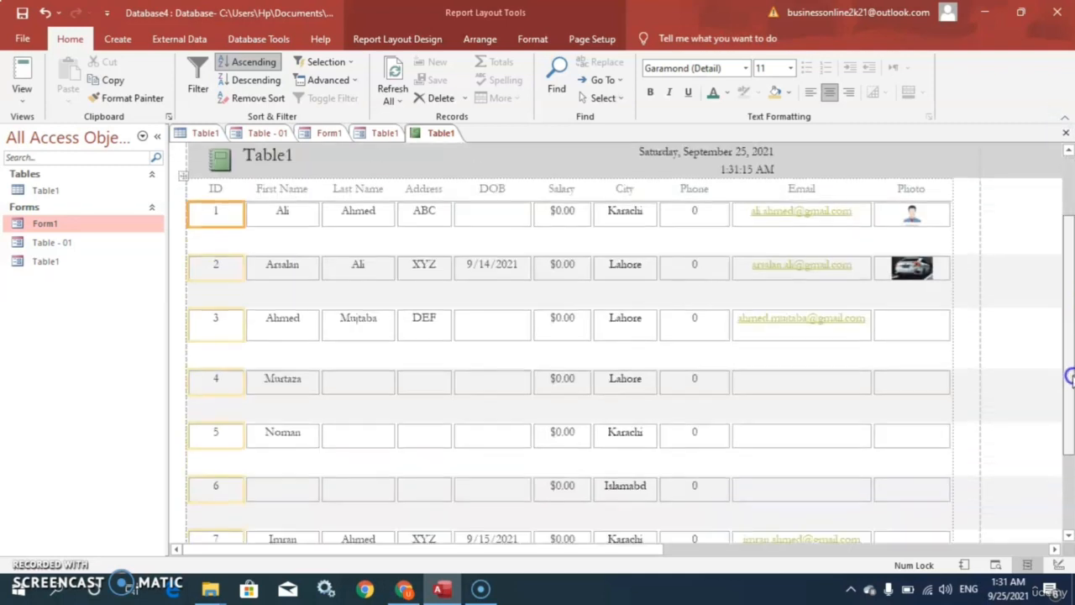
{"action": "left_click_drag", "start_coordinate": [1065, 397], "coordinate": [1064, 410]}
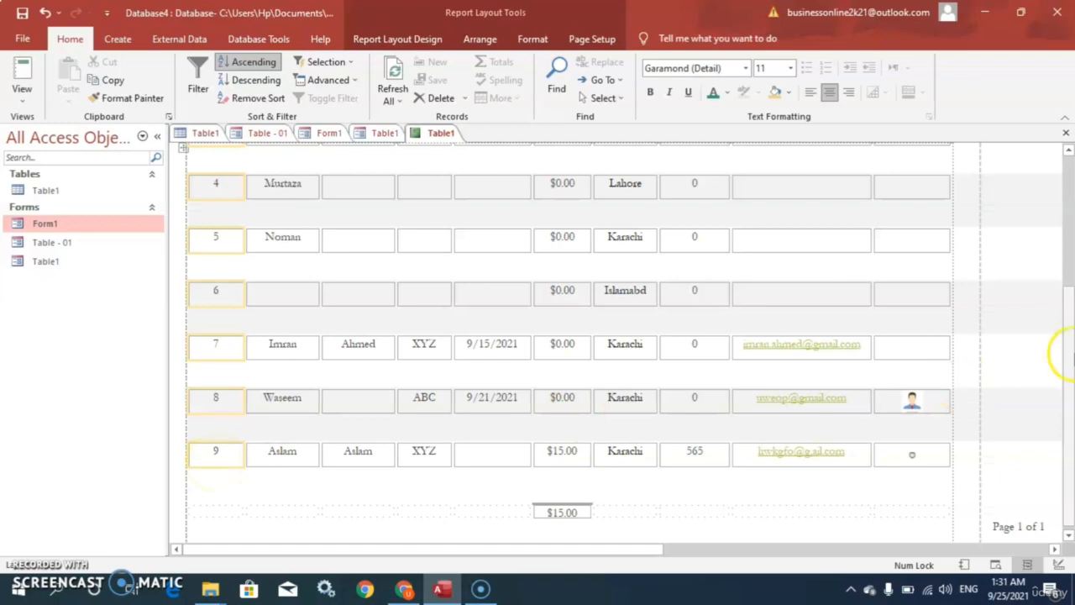
{"action": "left_click", "coordinate": [1060, 227]}
{"action": "left_click", "coordinate": [1060, 224]}
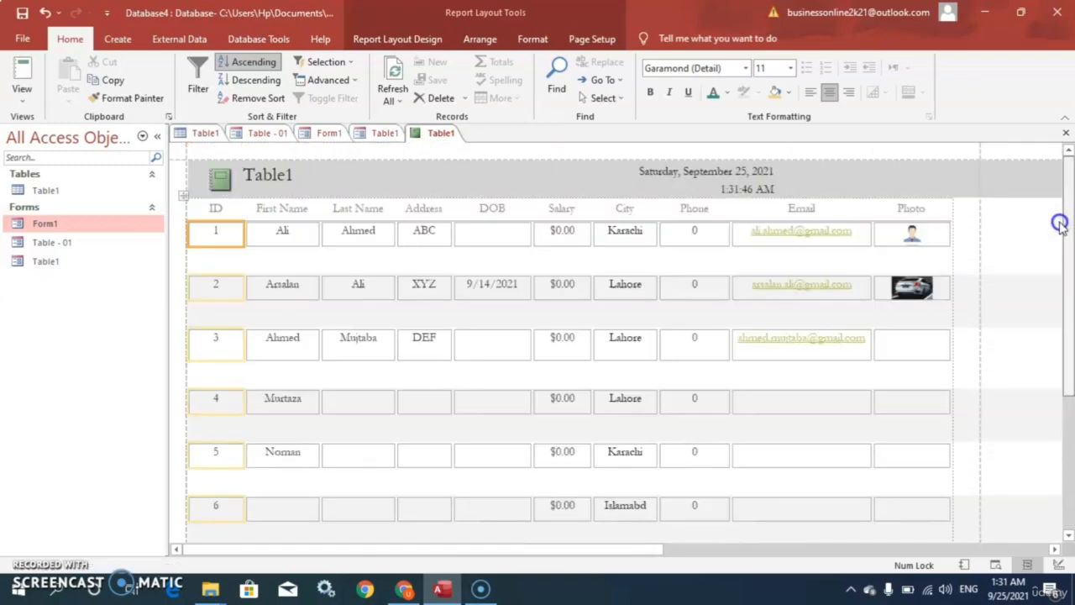
- Save the report under the name Table 001
{"action": "left_click", "coordinate": [422, 42]}
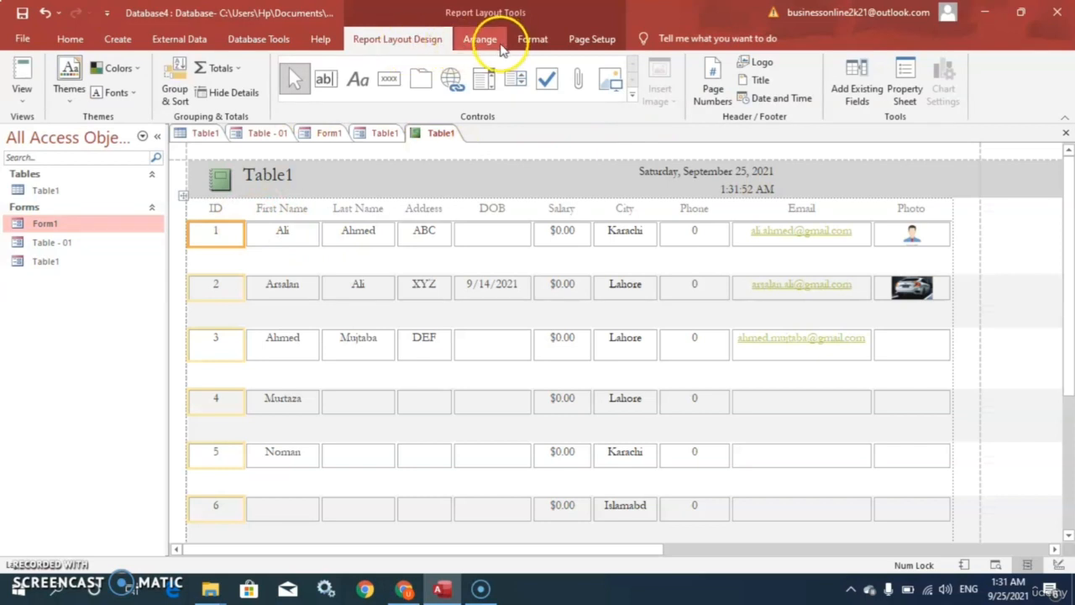
{"action": "left_click", "coordinate": [118, 40]}
{"action": "left_click", "coordinate": [22, 13]}
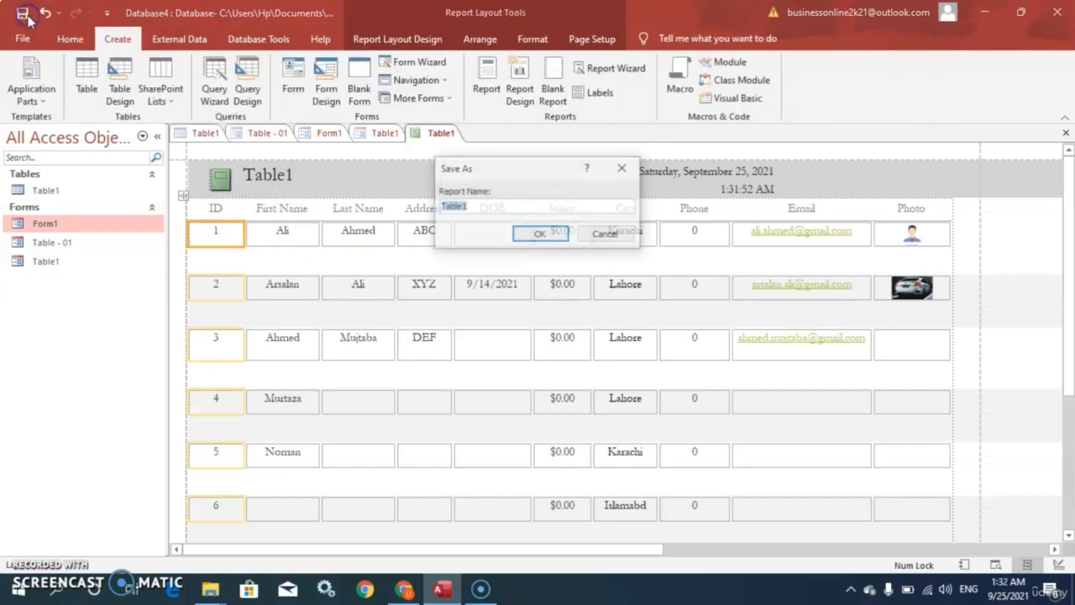
{"action": "left_click", "coordinate": [463, 209]}
{"action": "key", "text": "BackSpace"}
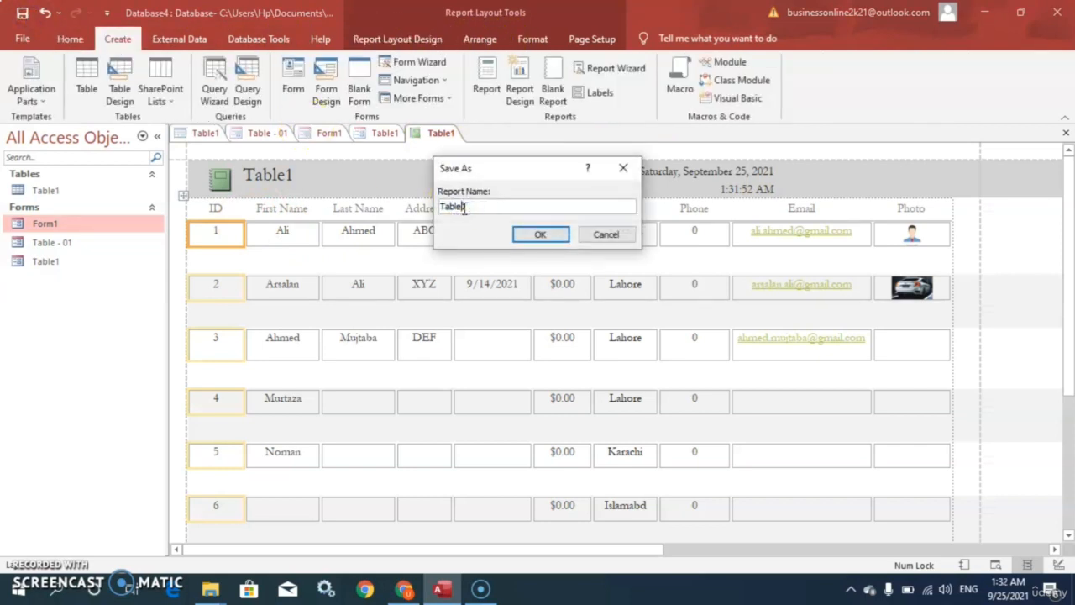
{"action": "type", "text": "001"}
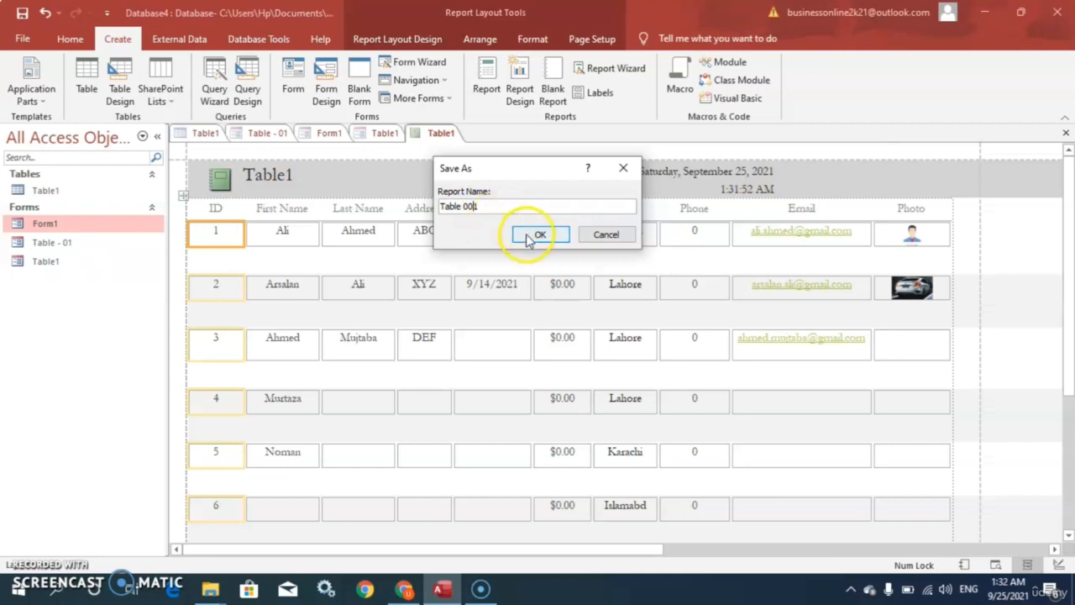
{"action": "left_click", "coordinate": [540, 235]}
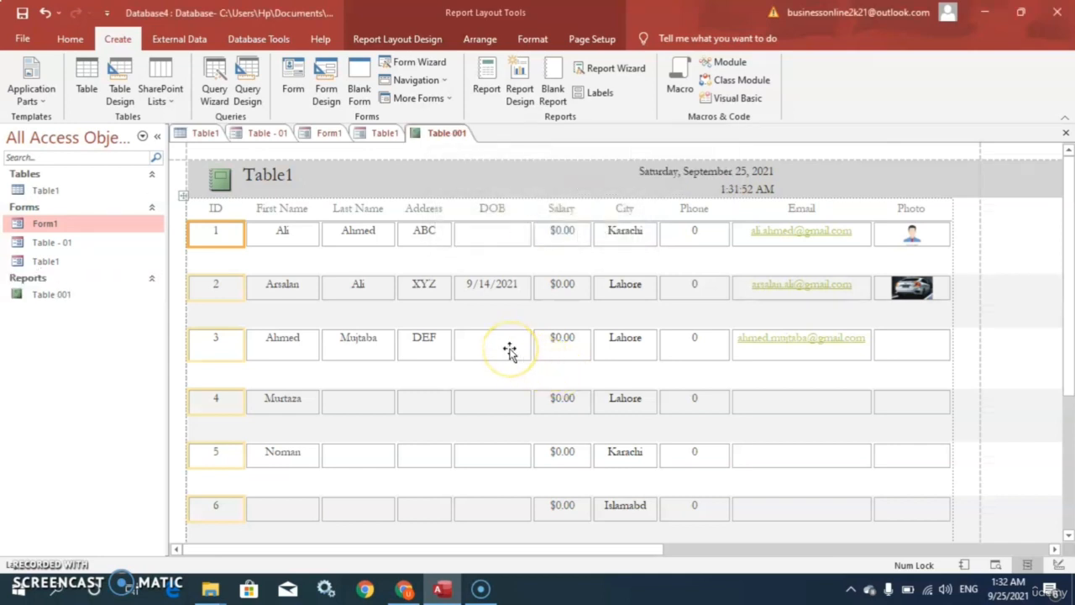